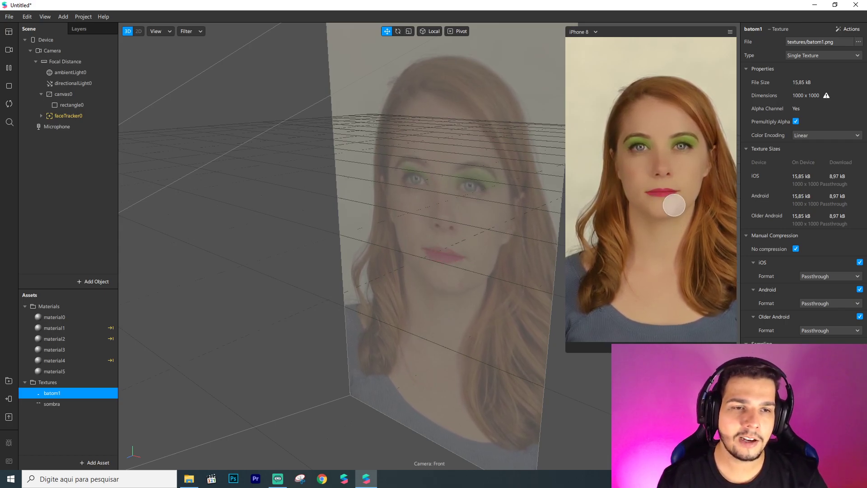
- Test the finished makeup effect in the device preview by tapping the woman's eyes and lips
click(682, 141)
click(691, 147)
click(664, 141)
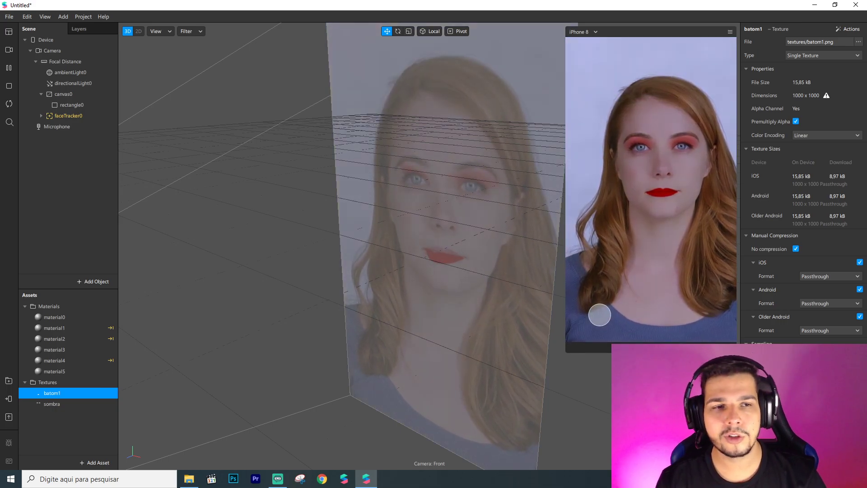
click(686, 140)
click(686, 142)
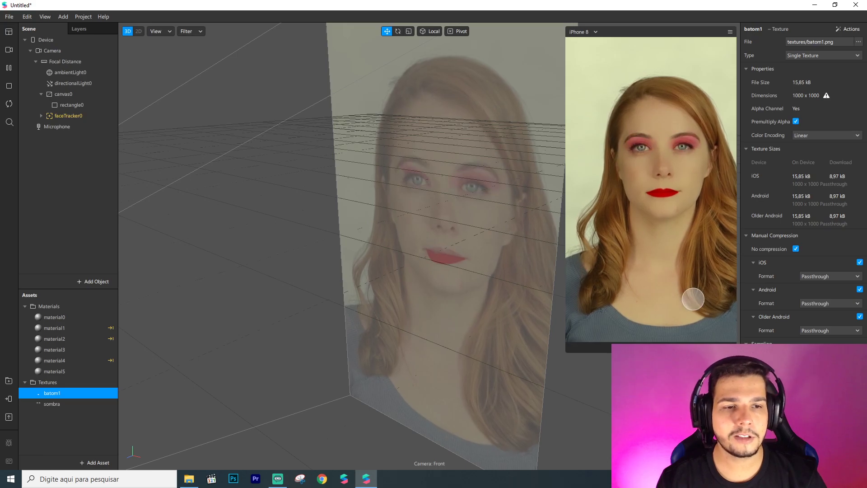
click(686, 143)
click(661, 199)
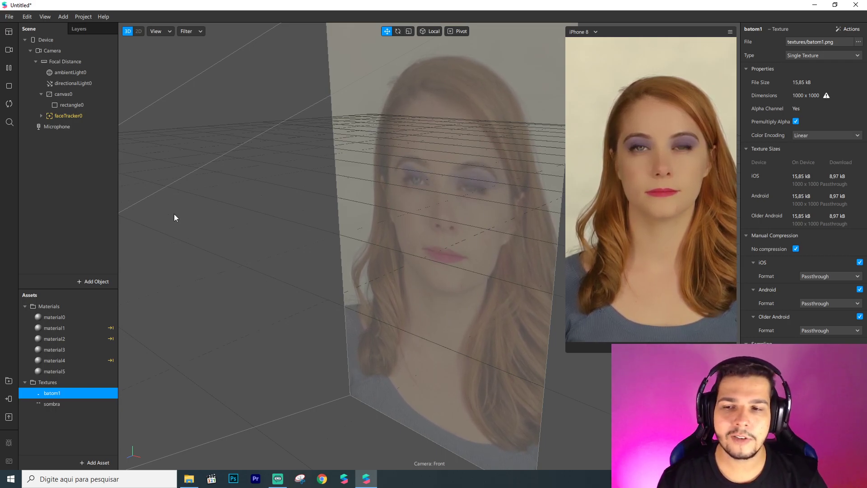
- Close the demo makeup project and create a new blank project in a maximized window
click(854, 6)
click(467, 262)
click(327, 156)
click(487, 307)
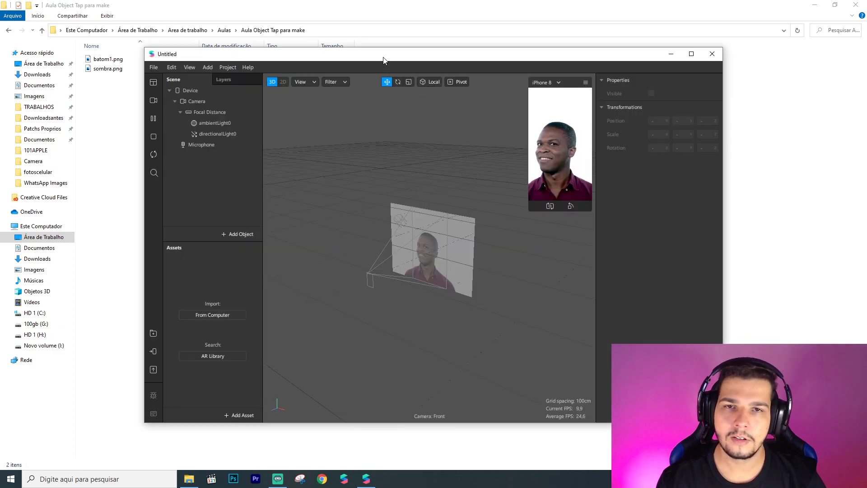
double_click(383, 56)
- Use the red-haired woman's clip as the simulated camera feed and enlarge the device preview
click(9, 50)
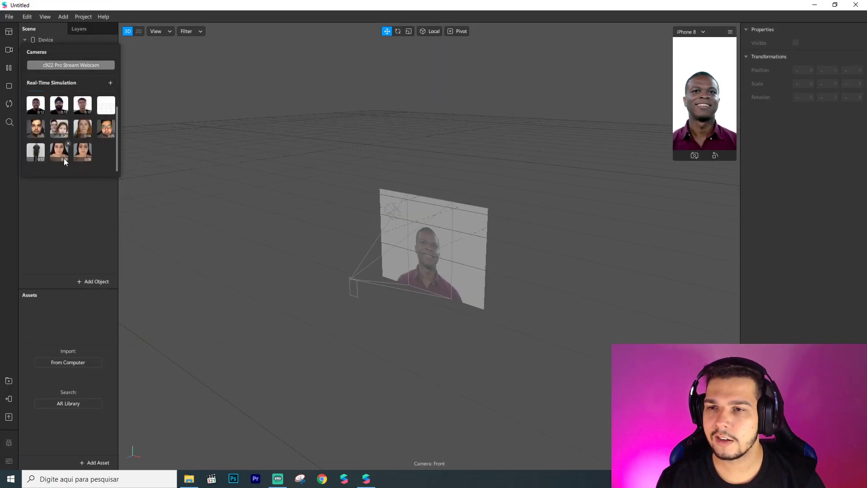
click(81, 133)
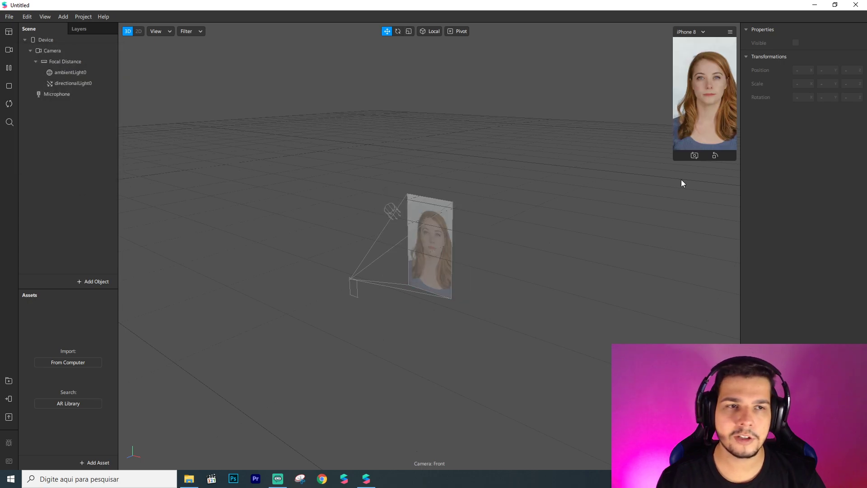
drag(671, 161, 572, 297)
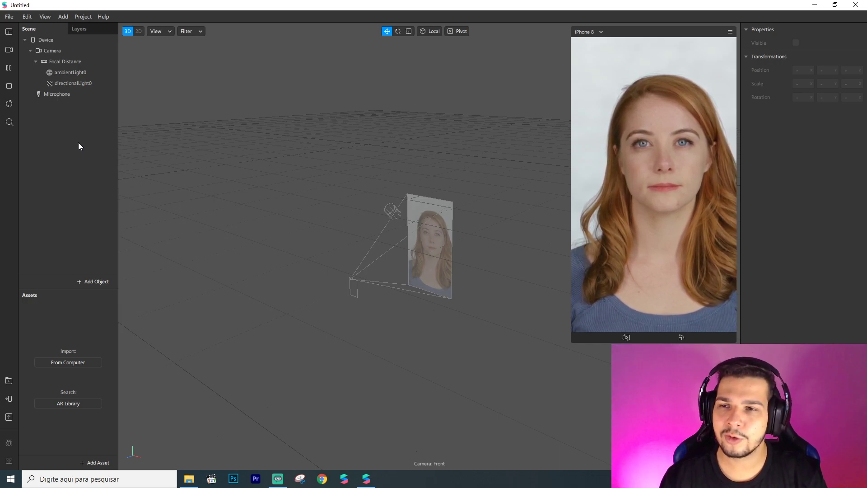
right_click(61, 118)
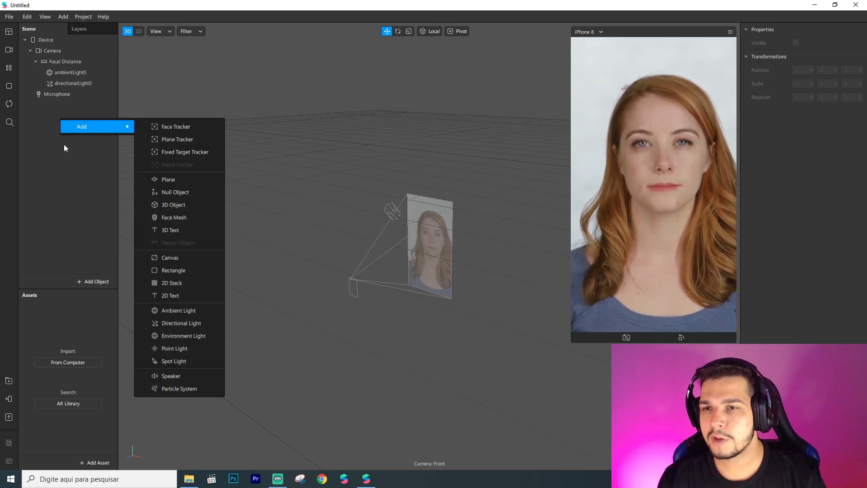
click(56, 113)
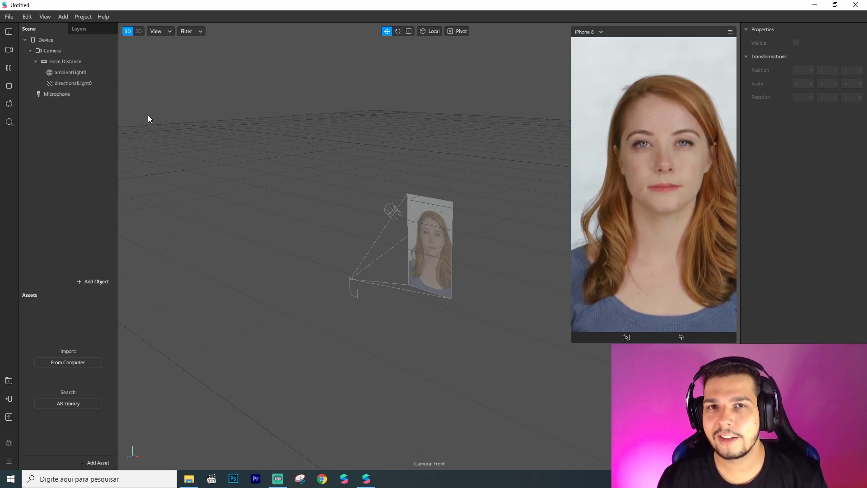
right_click(58, 135)
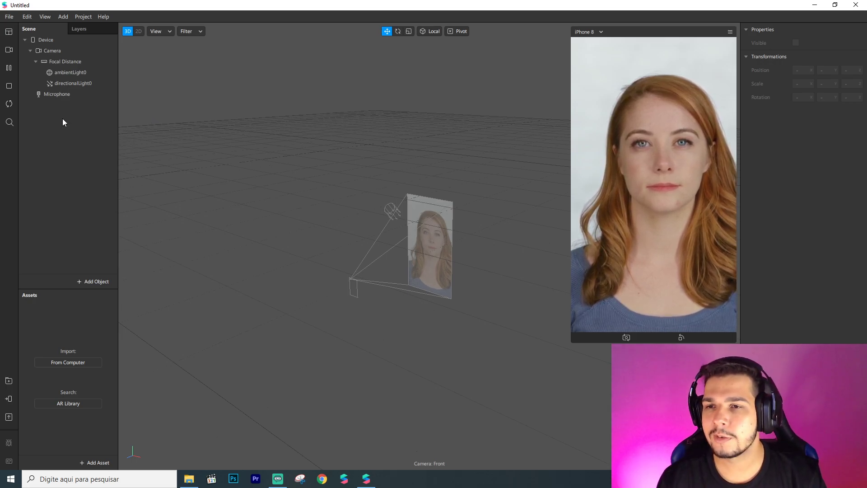
- Add a Face Mesh to the scene
right_click(63, 118)
mouse_move(104, 123)
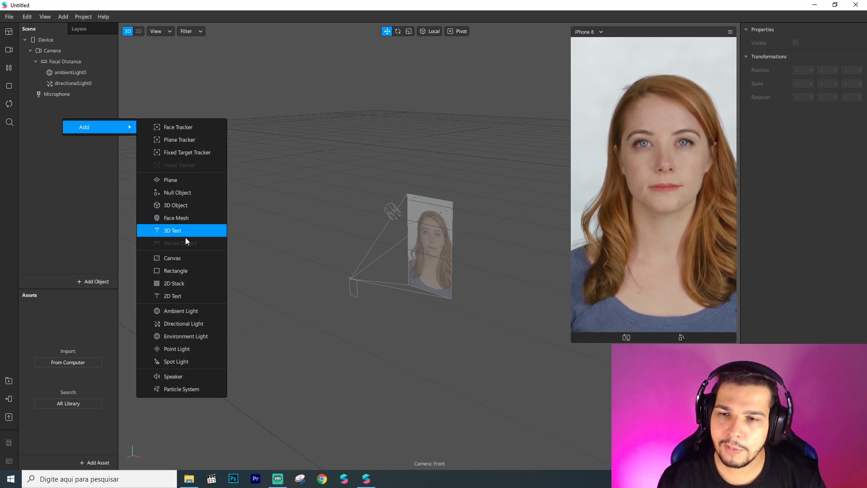
click(183, 218)
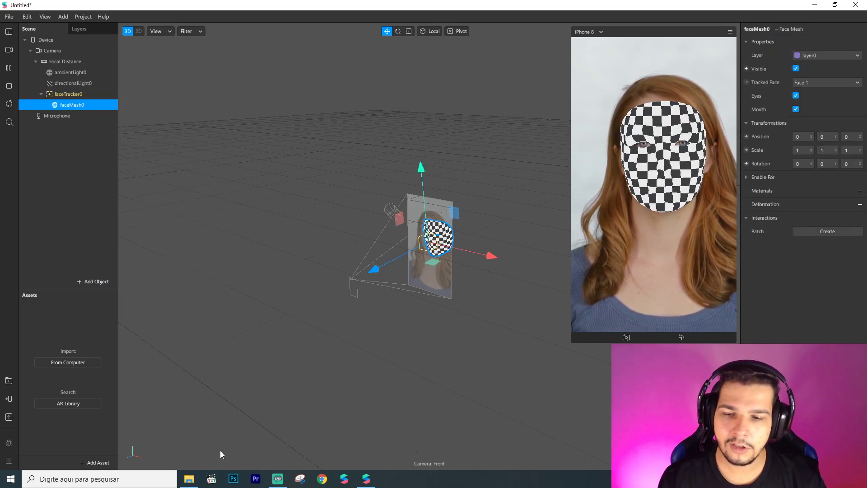
- Import batom1.png and sombra.png from the project folder into the project's assets
click(189, 480)
drag(111, 92, 58, 336)
key(alt+Tab)
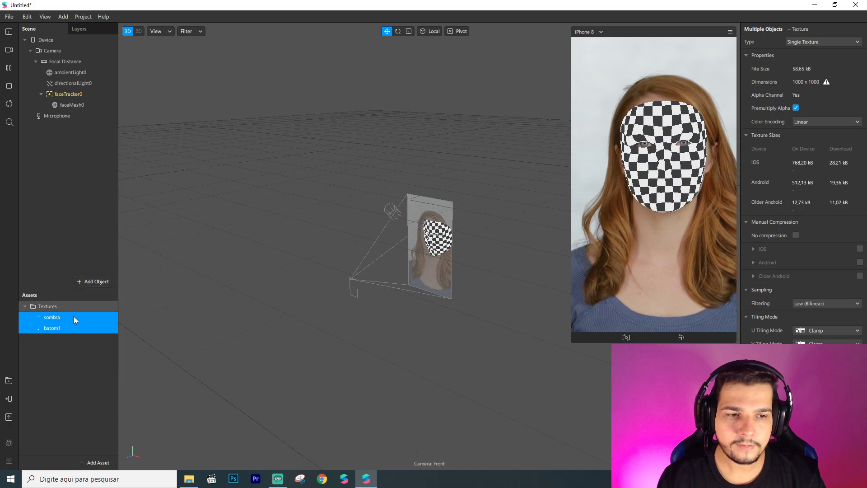
- Enable No compression for both the sombra and batom1 textures
click(53, 345)
click(55, 319)
click(55, 330)
click(56, 319)
click(54, 332)
click(54, 317)
click(55, 346)
click(52, 316)
click(52, 326)
ctrl+click(52, 317)
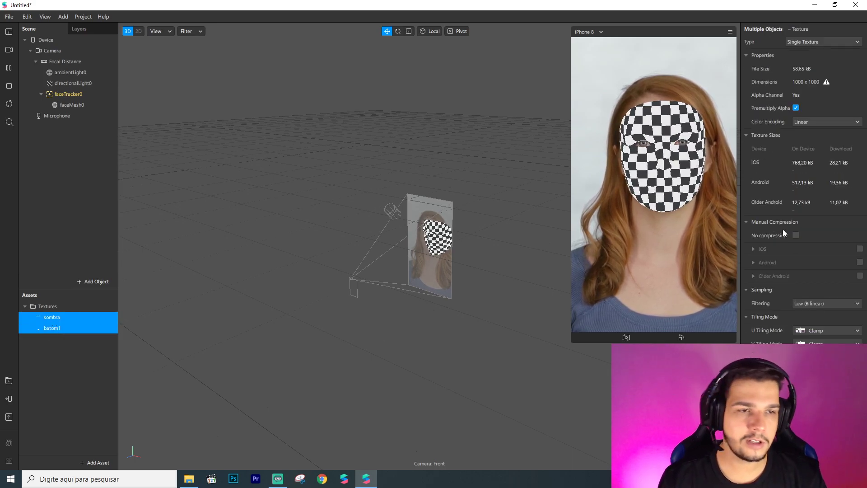
click(796, 235)
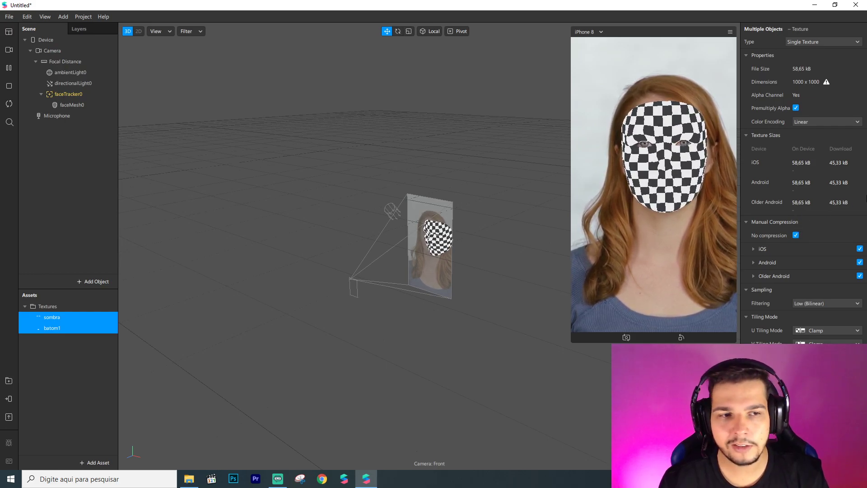
- Add a new material to the face mesh and rename it materialretouch
click(67, 103)
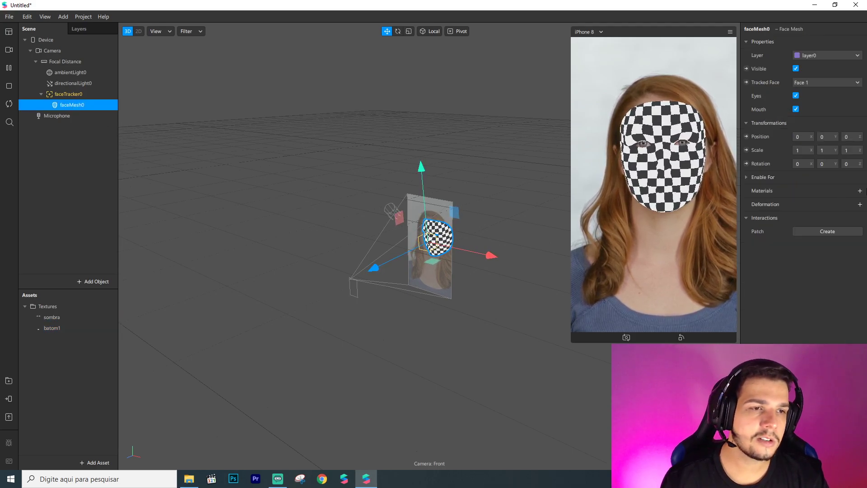
click(860, 192)
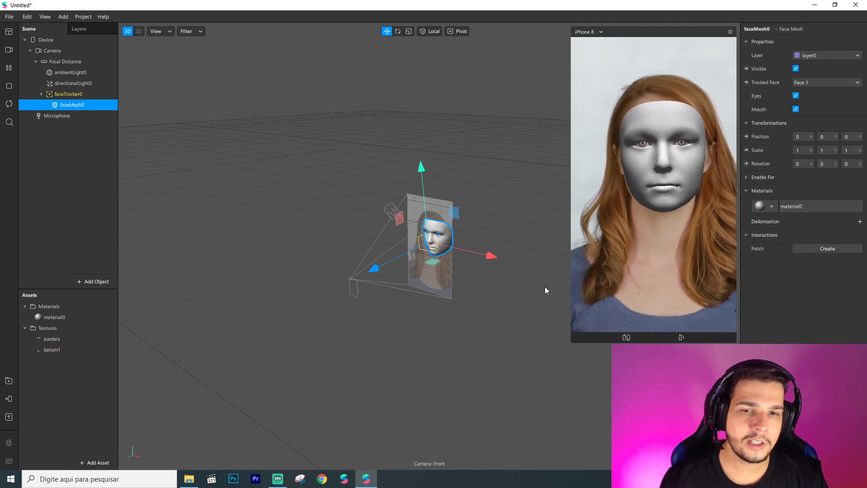
click(75, 319)
double_click(83, 318)
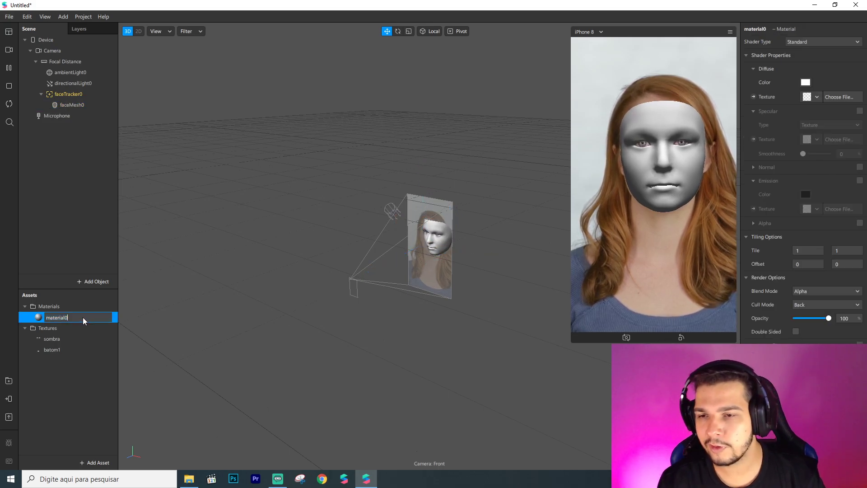
click(83, 317)
key(BackSpace)
text(retouch)
key(Return)
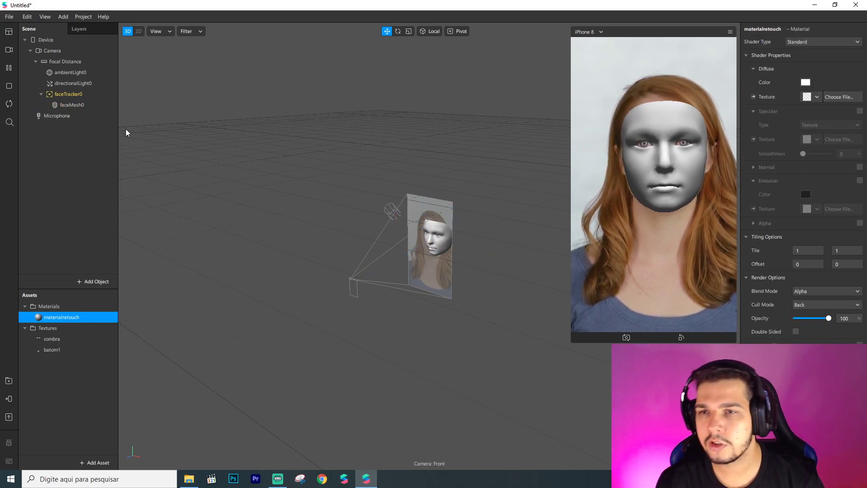
- Rename the face mesh faceMeshretouch
double_click(90, 105)
text(retouch)
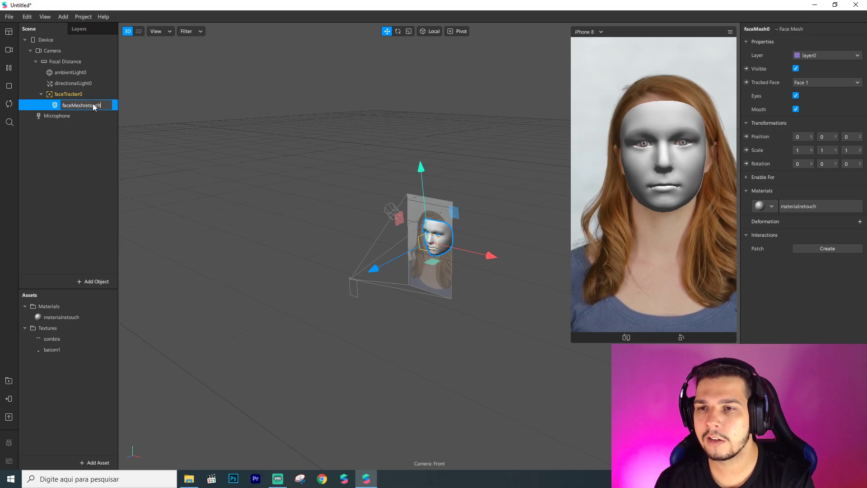
key(Return)
- Change materialretouch to the Retouching shader type and set its skin smoothing to 25%
click(67, 317)
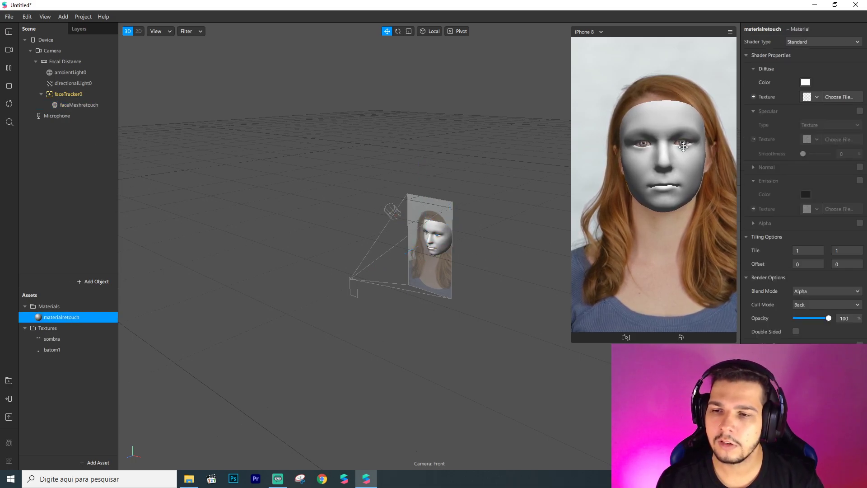
click(825, 42)
click(820, 96)
click(843, 82)
text(25)
key(Return)
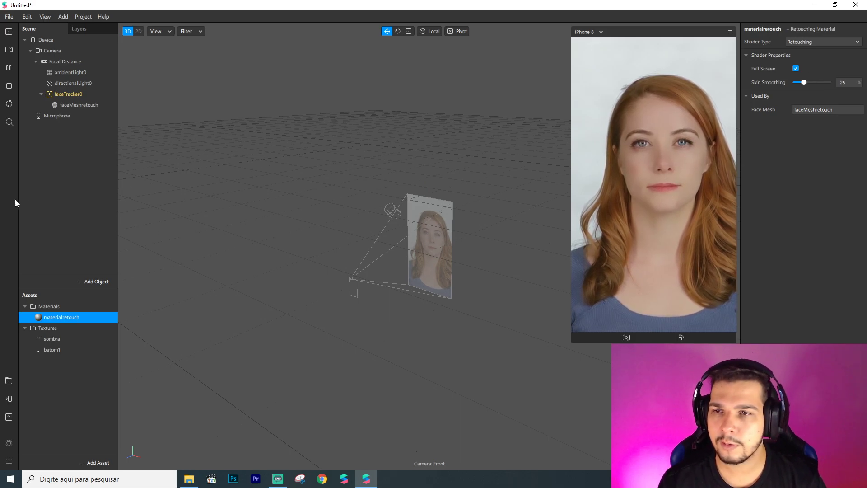
- Add a second face mesh under the face tracker and name it faceMeshsombra
click(72, 94)
right_click(72, 94)
mouse_move(104, 103)
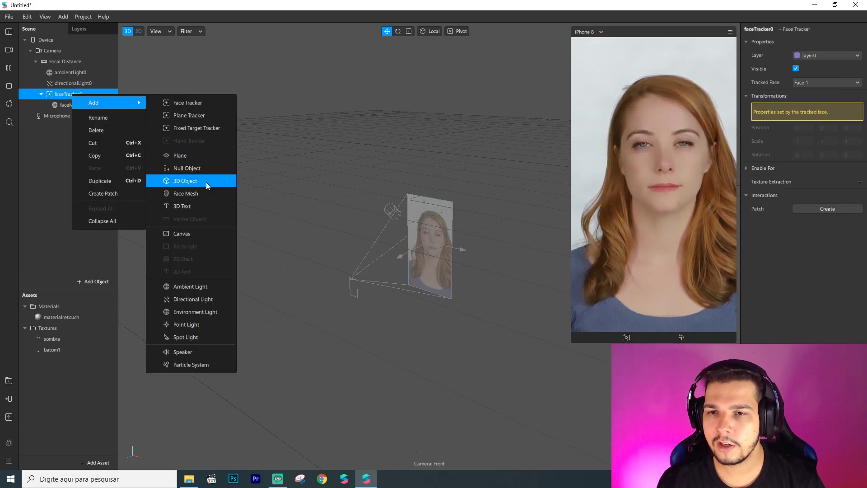
click(197, 192)
key(BackSpace)
text(sombra)
key(Return)
- Add a third face mesh under the face tracker and name it faceMeshbatom
click(70, 93)
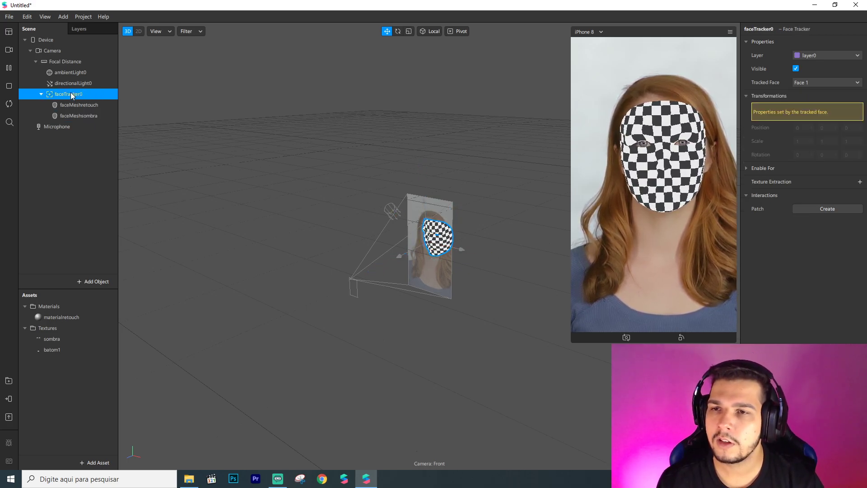
right_click(70, 92)
mouse_move(131, 100)
click(198, 190)
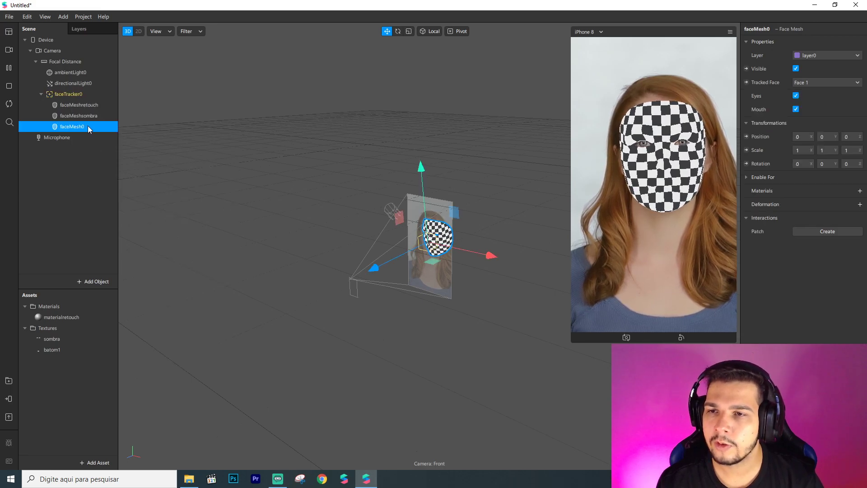
key(BackSpace)
text(batom)
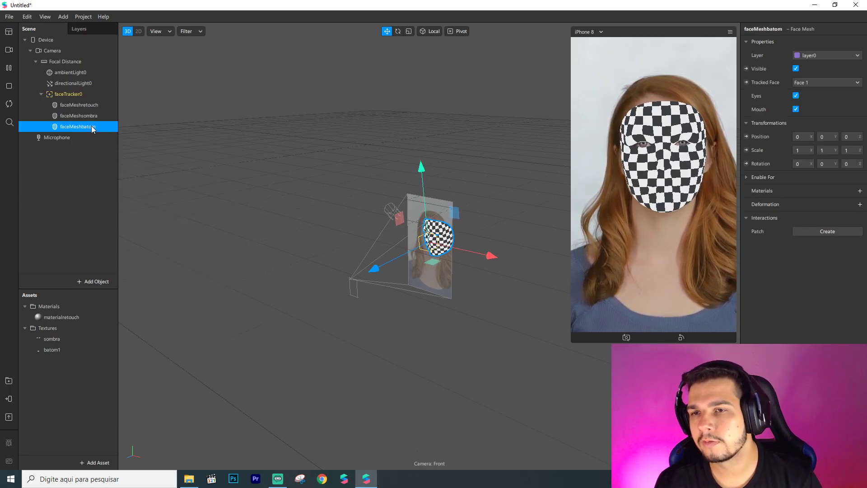
- Create a new material for faceMeshsombra and rename it materialsombra
click(79, 115)
click(860, 190)
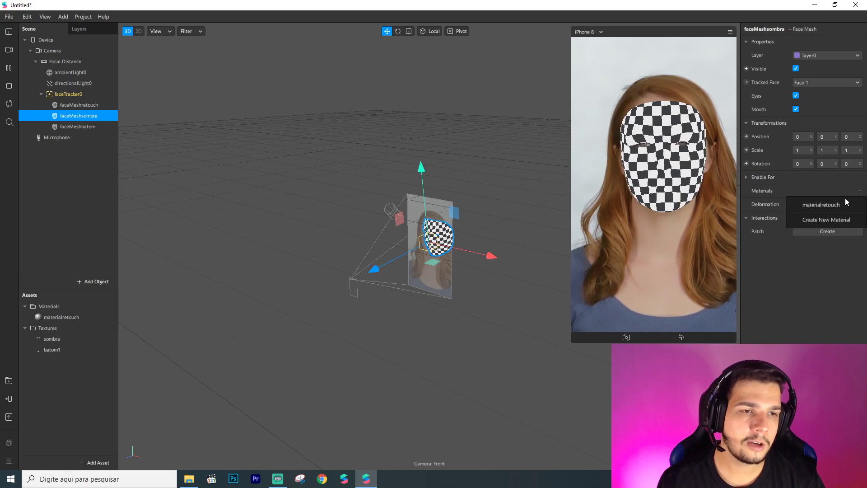
click(773, 219)
click(83, 329)
double_click(83, 328)
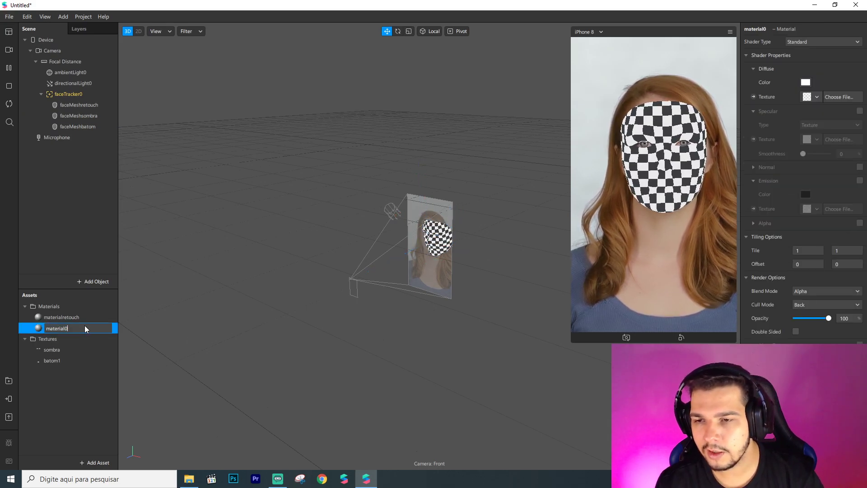
text(sombra)
key(Return)
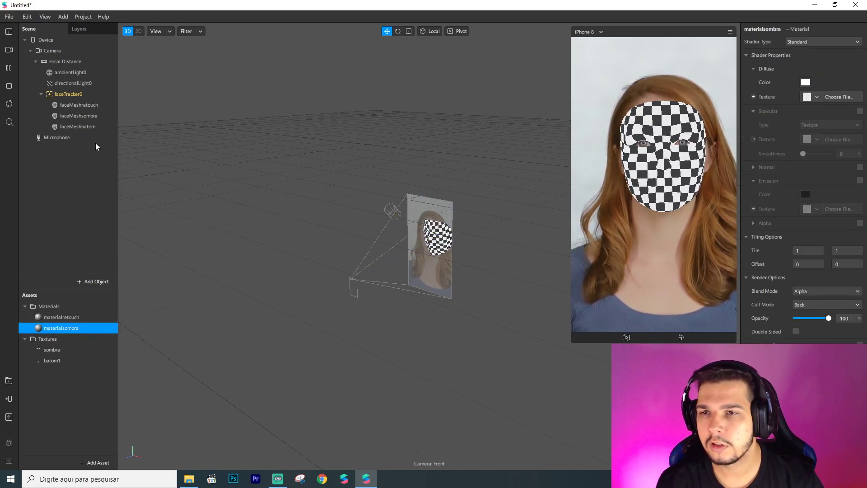
- Create a new material for faceMeshbatom and rename it materialbatom
click(105, 127)
click(860, 191)
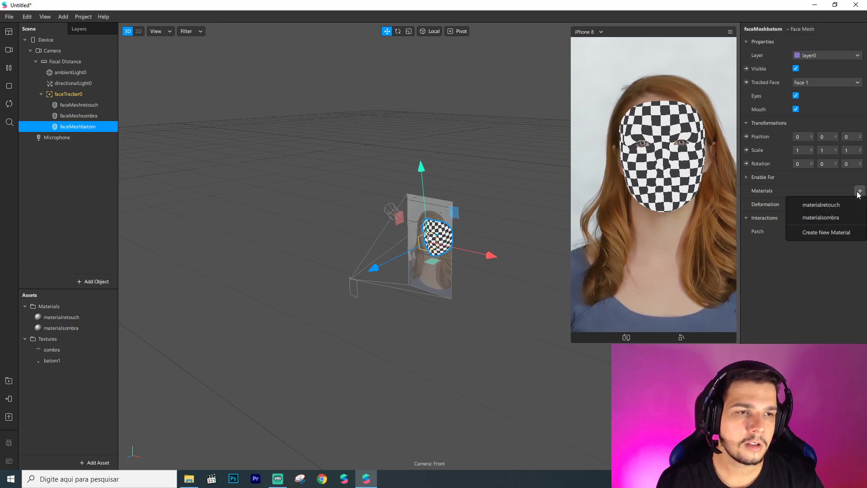
click(826, 232)
double_click(84, 338)
key(BackSpace)
text(batom)
key(Return)
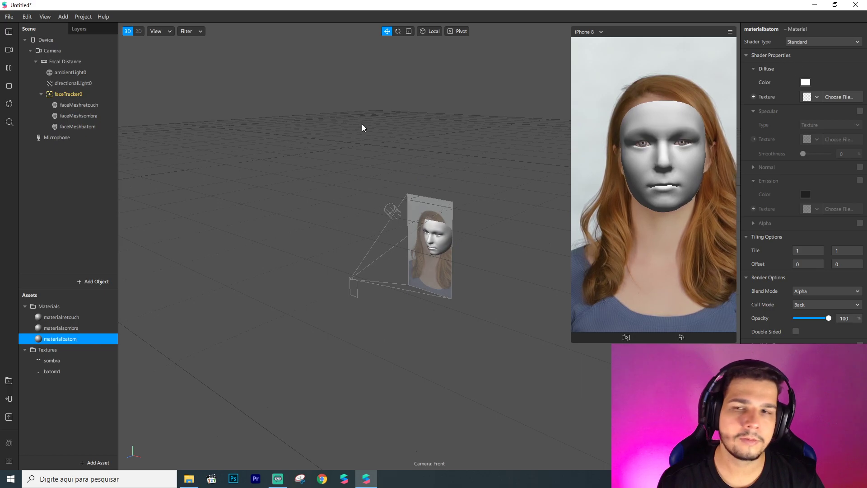
- Turn off the visibility of faceMeshbatom
click(75, 127)
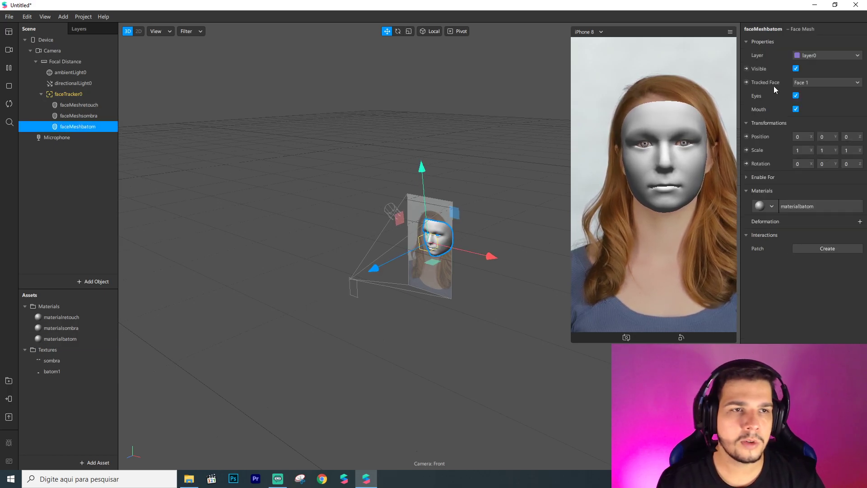
click(796, 68)
- Set the shader type of materialsombra to Flat
click(61, 116)
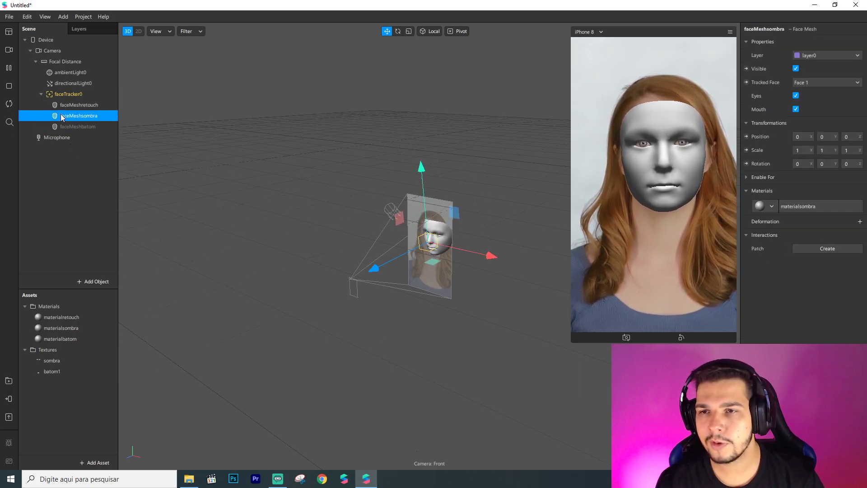
click(70, 329)
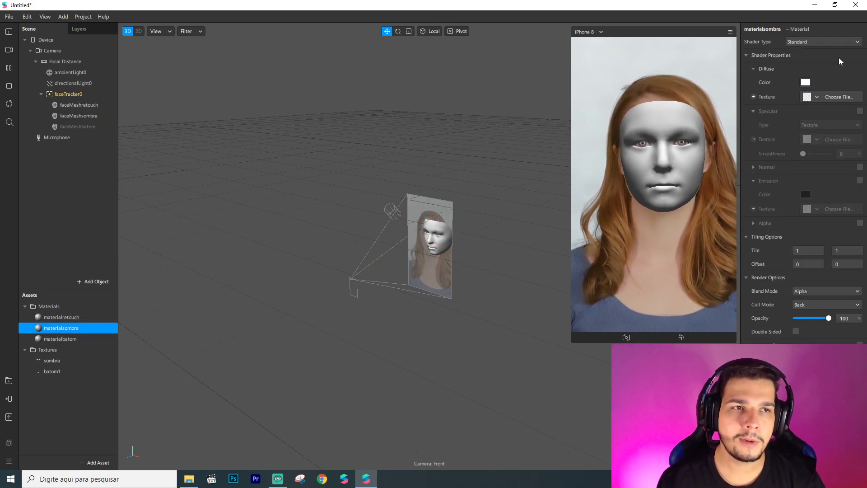
click(808, 42)
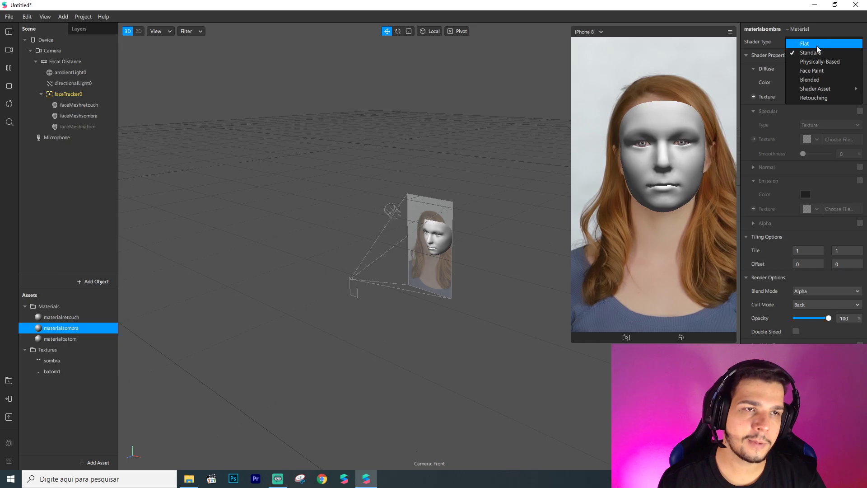
click(817, 44)
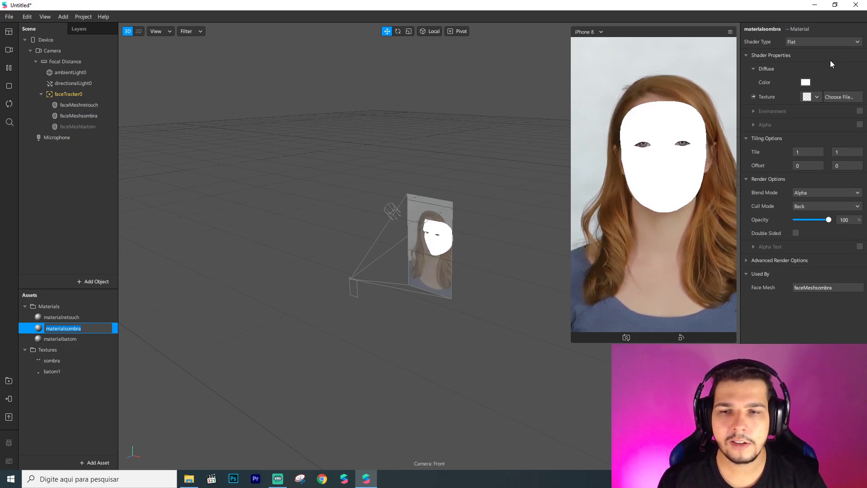
key(Return)
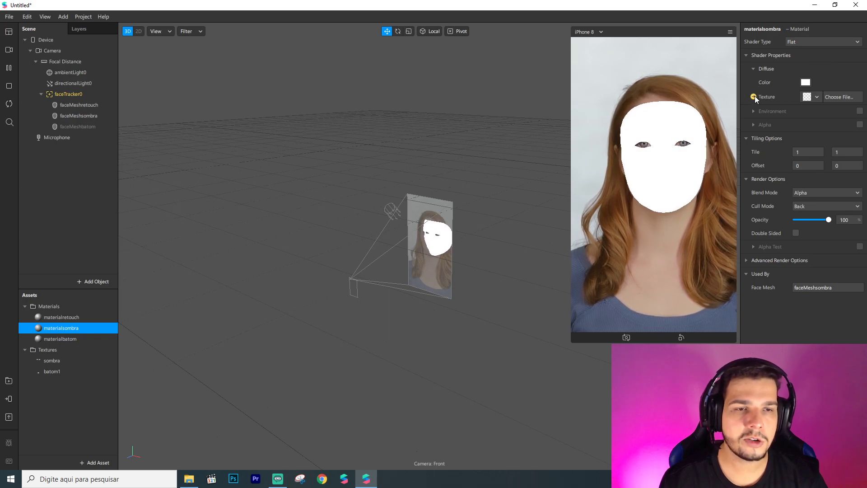
- Try the sombra texture as the diffuse texture of materialsombra
click(860, 124)
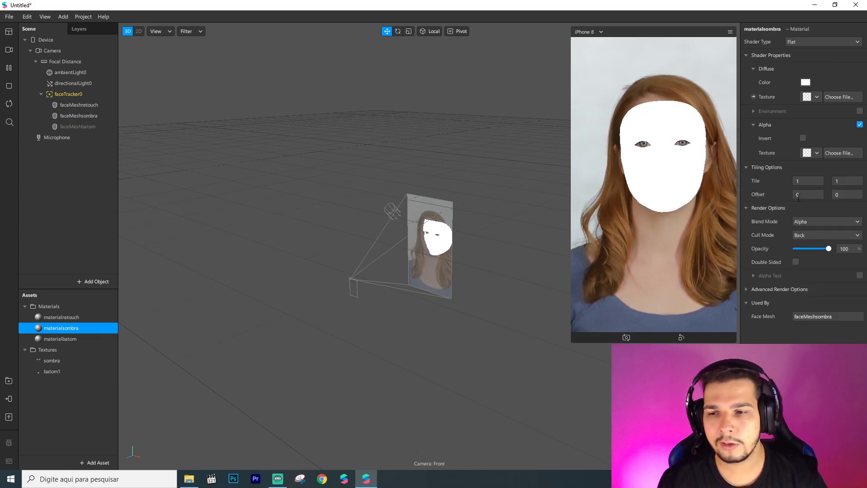
click(816, 97)
click(803, 112)
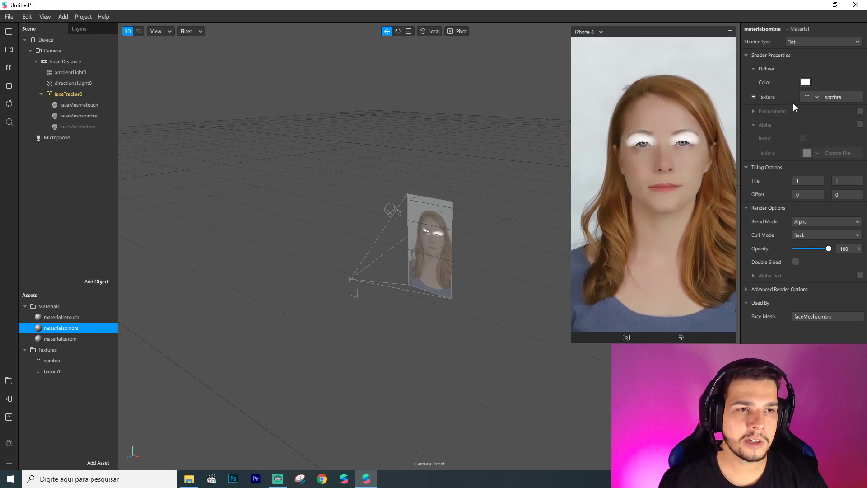
click(802, 83)
click(339, 198)
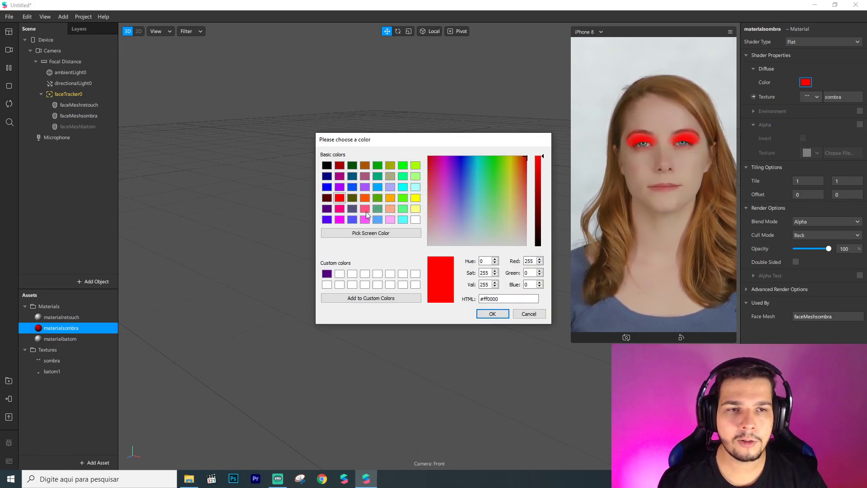
click(403, 208)
click(390, 209)
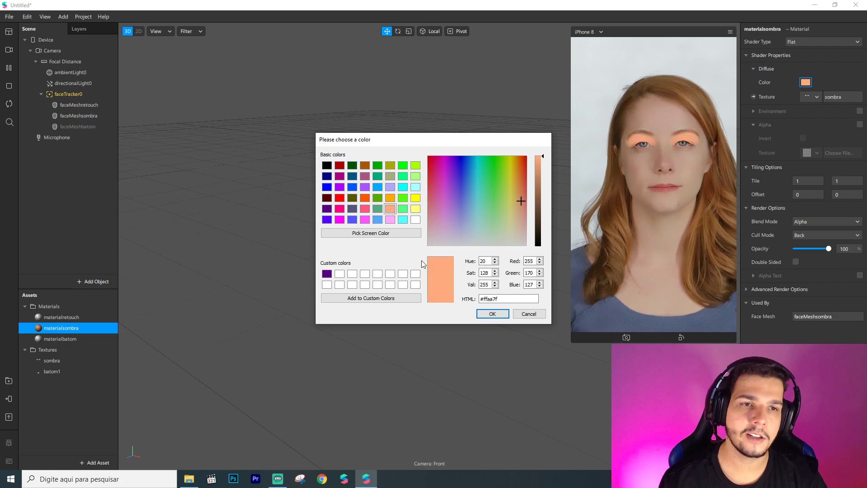
click(525, 316)
- Set the blend mode of materialsombra to Multiply
click(830, 221)
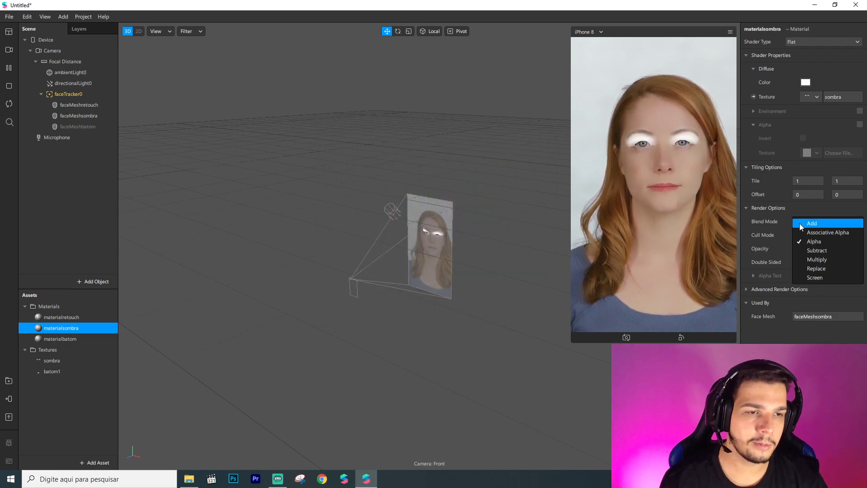
click(811, 258)
click(806, 82)
click(352, 197)
click(365, 197)
click(390, 197)
click(402, 198)
click(402, 187)
click(377, 176)
click(364, 165)
click(390, 165)
click(415, 165)
click(415, 176)
click(415, 209)
click(403, 220)
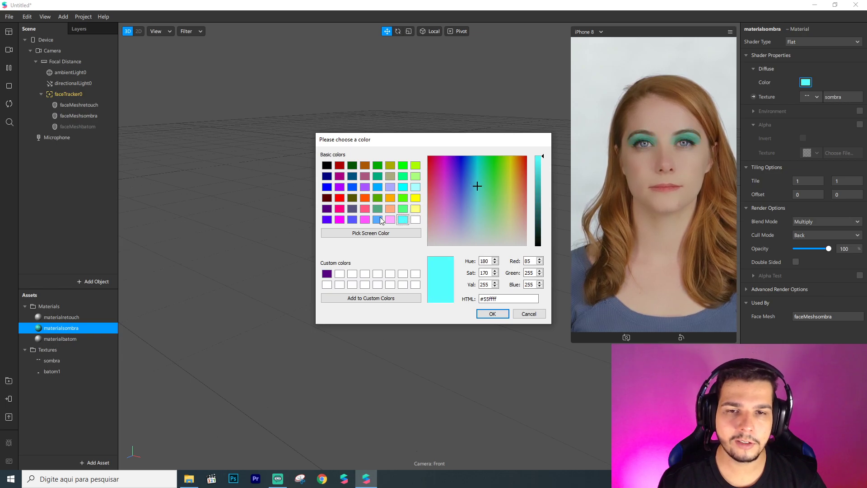
click(365, 209)
click(528, 313)
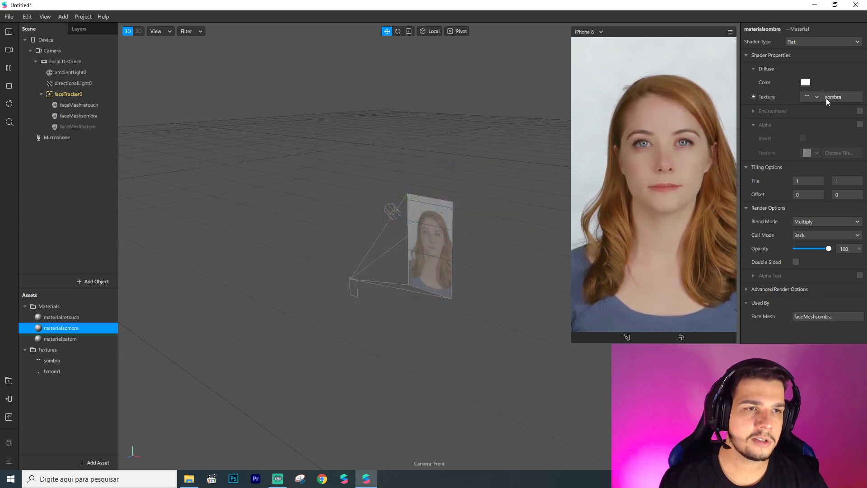
- Remove the diffuse texture from materialsombra and enable Alpha with sombra as its alpha texture
click(817, 96)
click(800, 180)
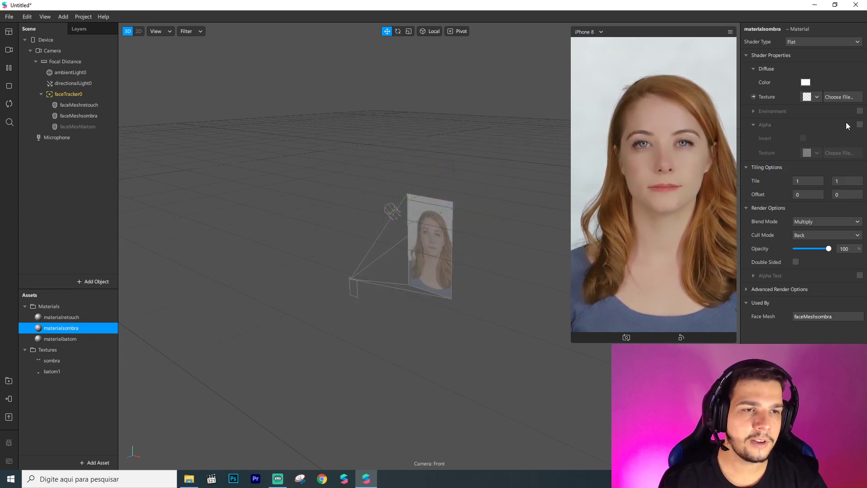
click(860, 125)
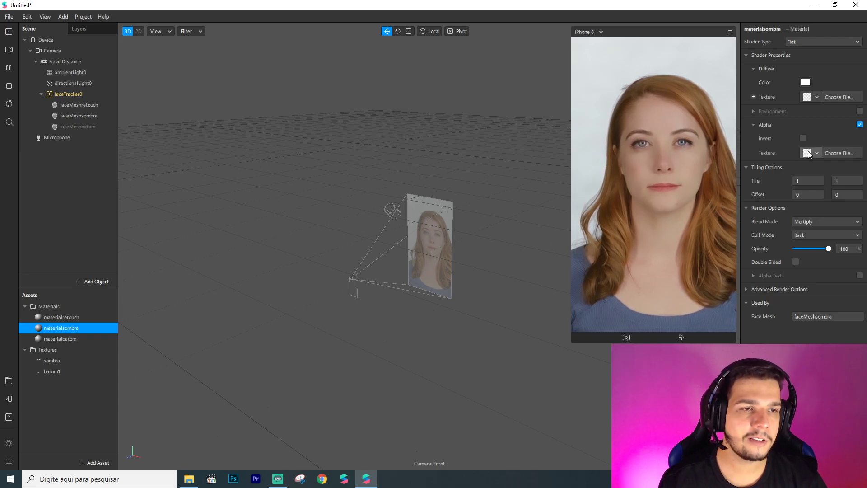
click(812, 153)
click(807, 168)
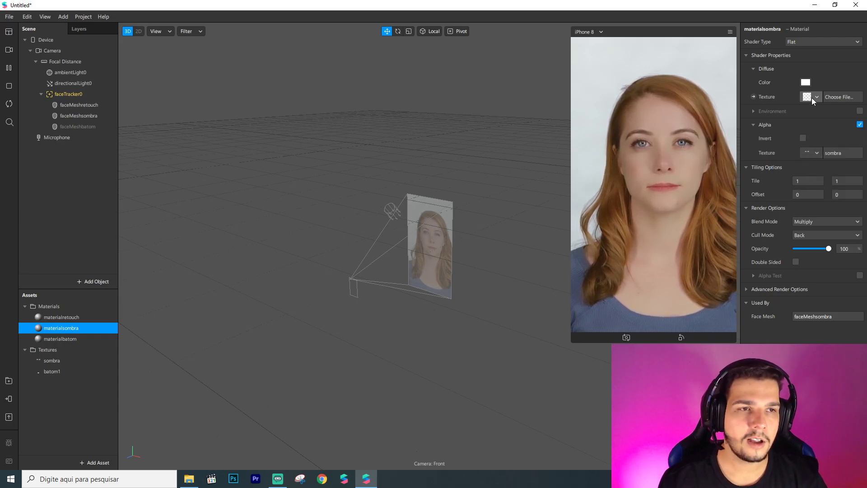
- Create a patch for the diffuse texture of materialsombra and enlarge the Patch Editor
click(754, 97)
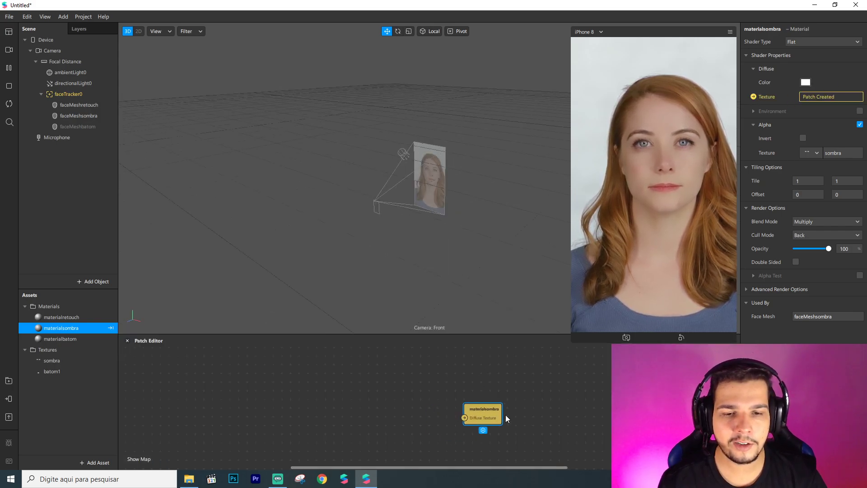
drag(406, 336, 414, 237)
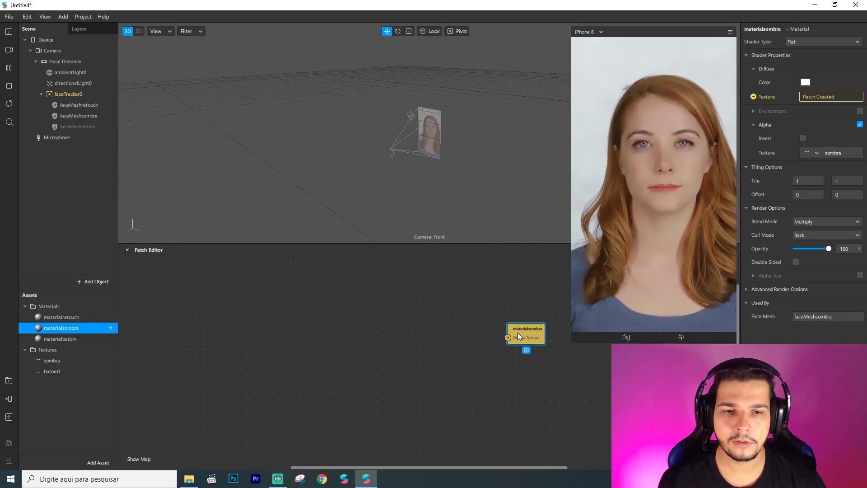
- Add a Value patch, connect it to the Diffuse Texture input of materialsombra and set its type to Color
double_click(336, 374)
text(val)
key(Return)
drag(370, 377, 491, 372)
click(387, 376)
click(395, 388)
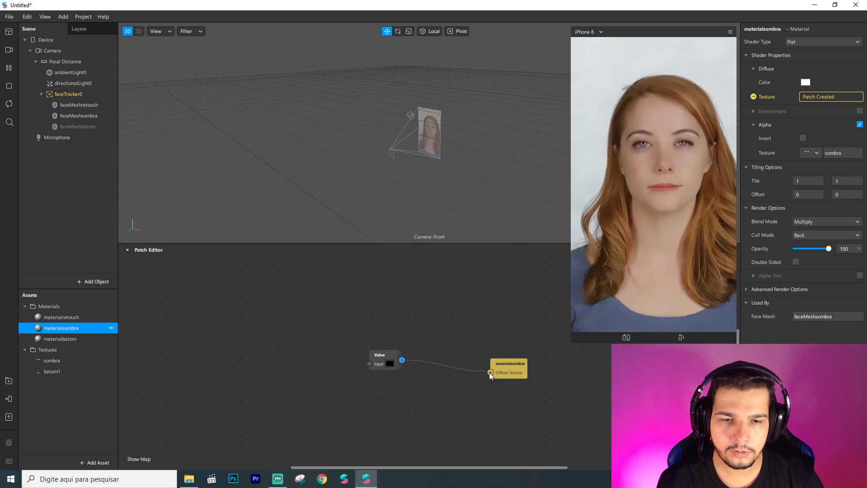
- Try several eyeshadow colours in the Value patch and settle on black
click(390, 364)
click(364, 192)
click(352, 193)
click(402, 191)
click(415, 191)
click(415, 213)
click(415, 181)
click(415, 170)
click(415, 159)
click(389, 159)
click(377, 159)
click(339, 159)
click(326, 159)
click(493, 319)
- Delete the Value patch connected to materialsombra
click(385, 354)
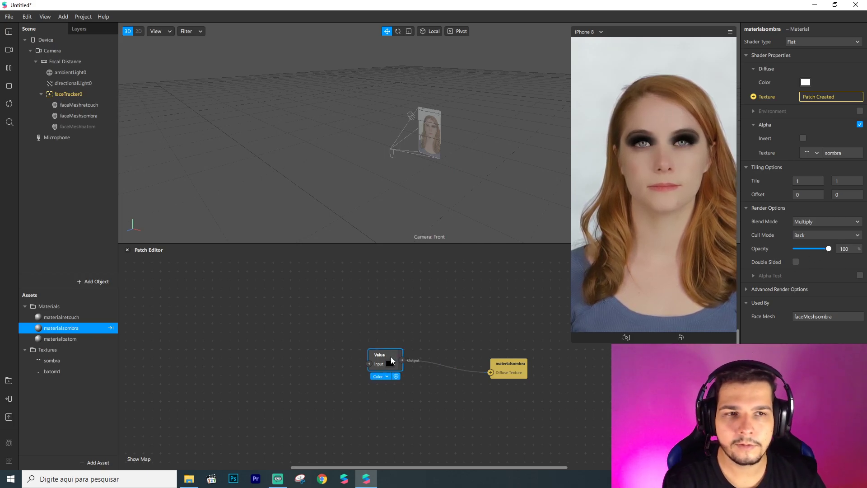
drag(389, 357, 426, 384)
click(423, 381)
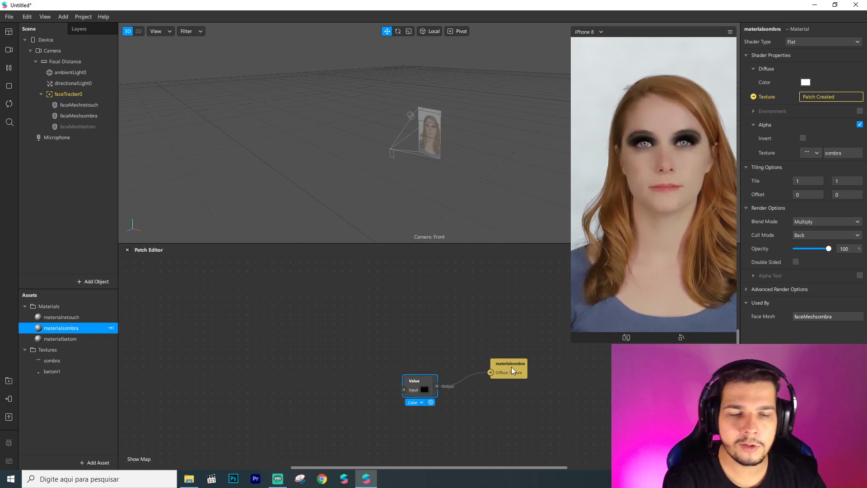
key(Delete)
- Add an Option Picker patch and connect its output to the Diffuse Texture input of materialsombra
click(511, 367)
double_click(412, 365)
text(option)
key(Return)
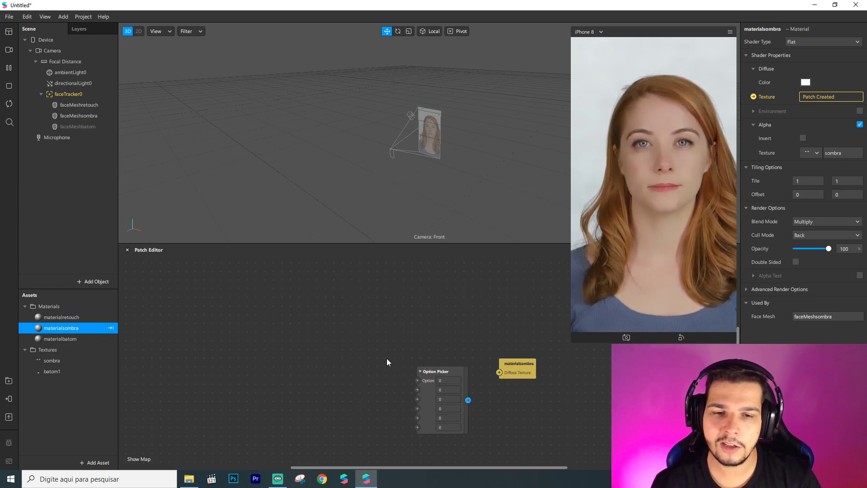
drag(449, 371, 423, 276)
mouse_move(413, 338)
mouse_down()
mouse_move(413, 435)
mouse_move(416, 332)
mouse_up()
drag(437, 305, 499, 373)
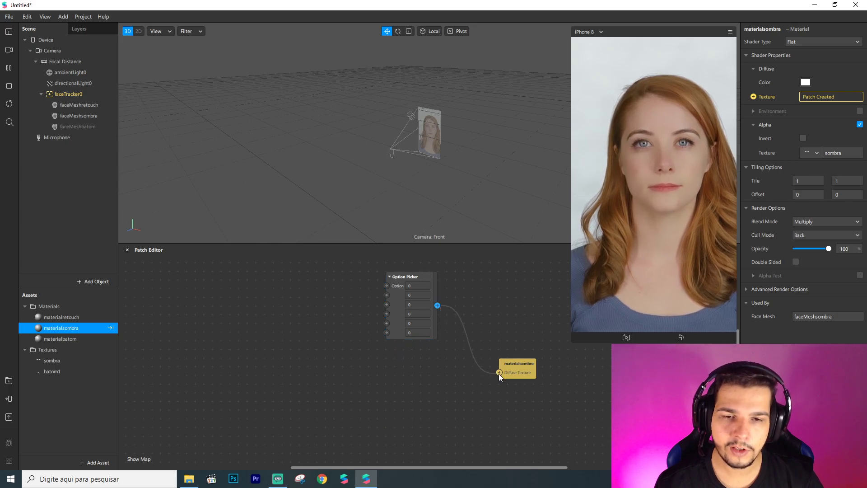
- Change the Option Picker's data type to Color and set its option value to 1
click(410, 337)
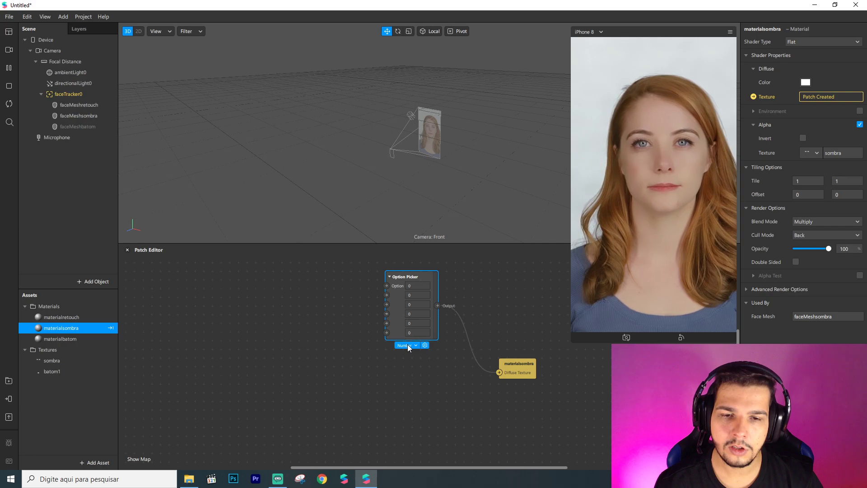
click(409, 346)
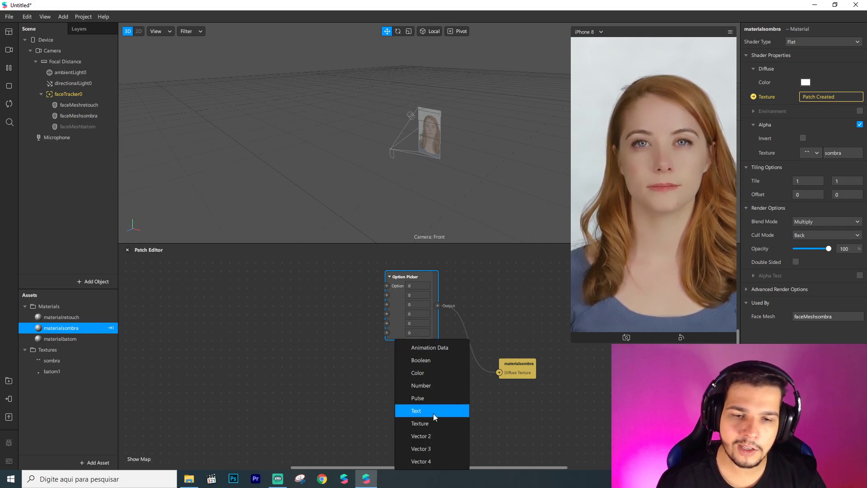
click(419, 373)
drag(404, 278, 429, 321)
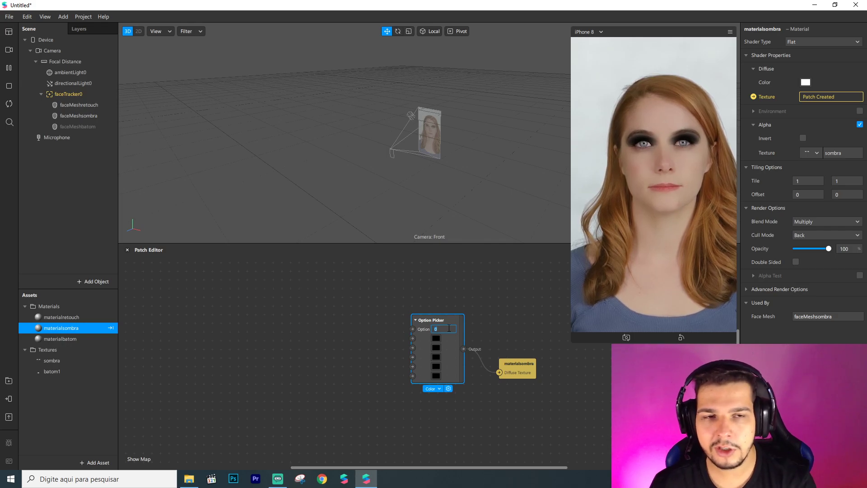
text(1)
key(Return)
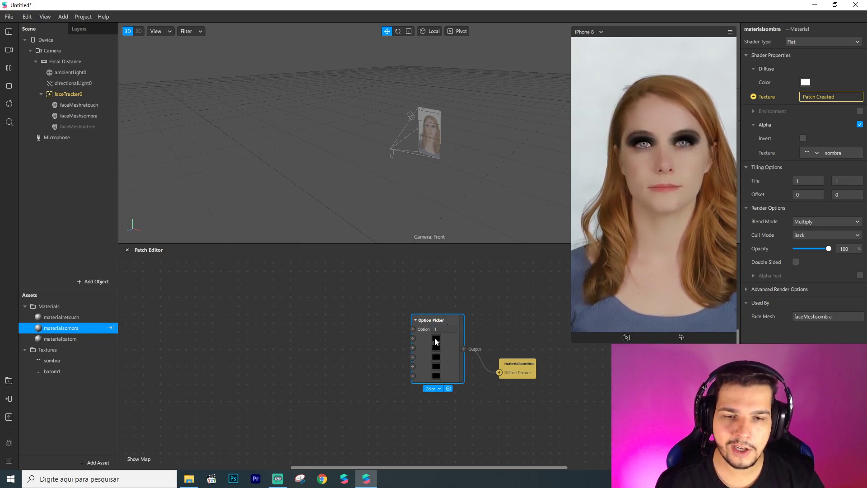
- Set the Option Picker's first colour to purple #aa00ff and its second colour to green
click(436, 340)
click(340, 181)
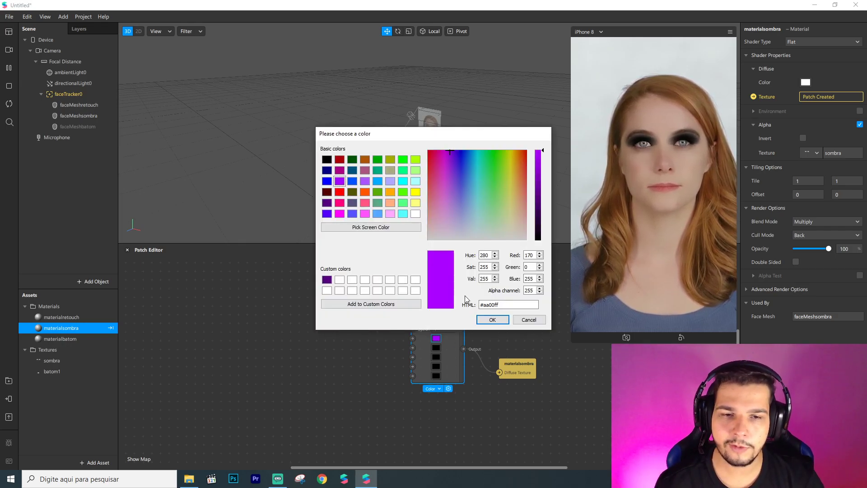
click(493, 320)
click(437, 347)
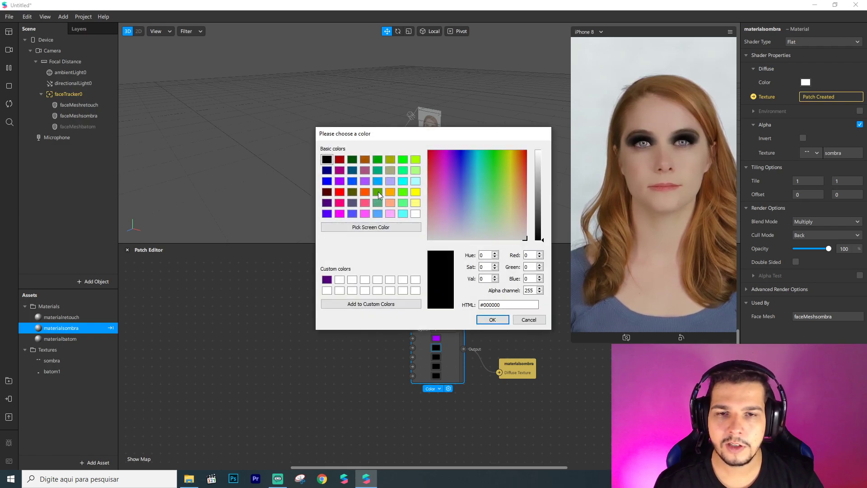
click(378, 192)
click(492, 320)
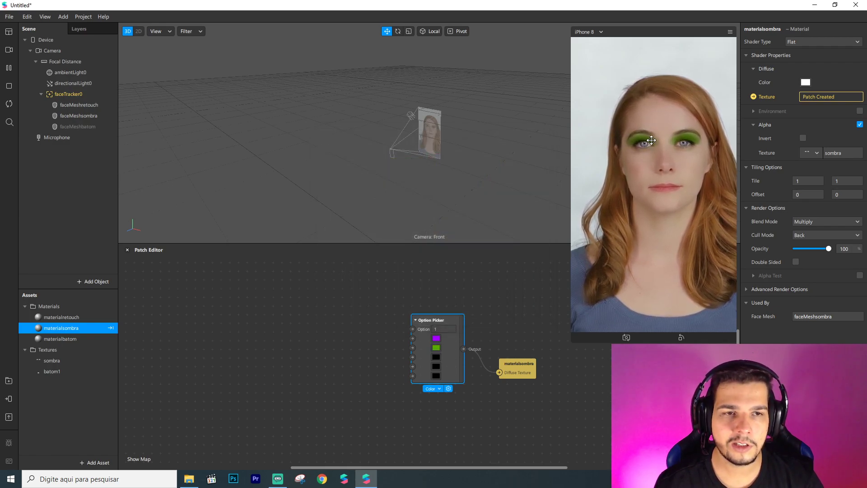
- Set the Option Picker's remaining three colours to blue #0000ff, yellow and light cyan, in that order
click(436, 357)
click(327, 181)
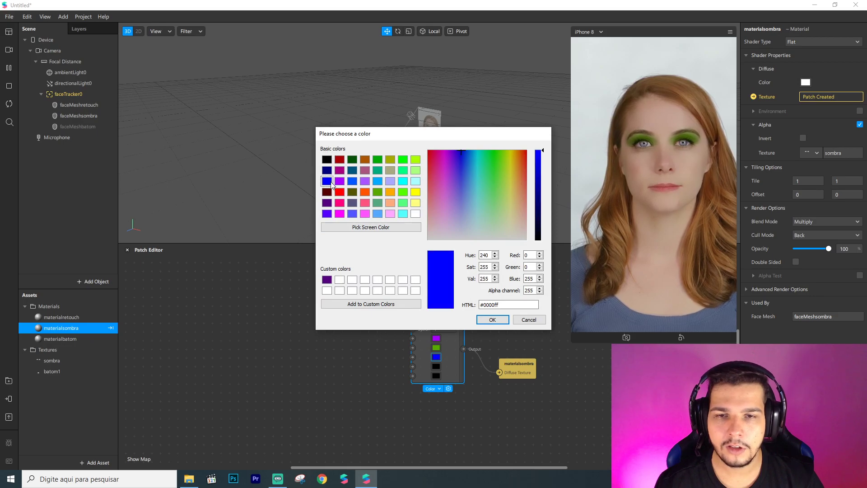
click(492, 320)
click(436, 367)
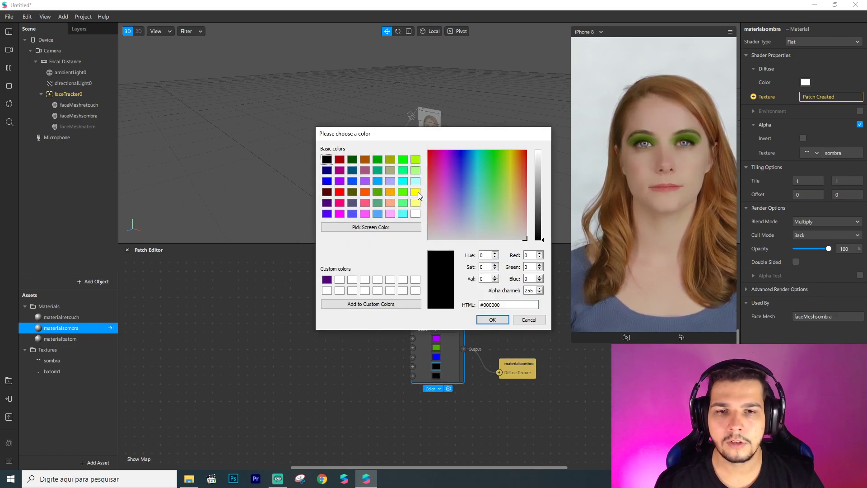
click(415, 192)
click(492, 319)
click(436, 375)
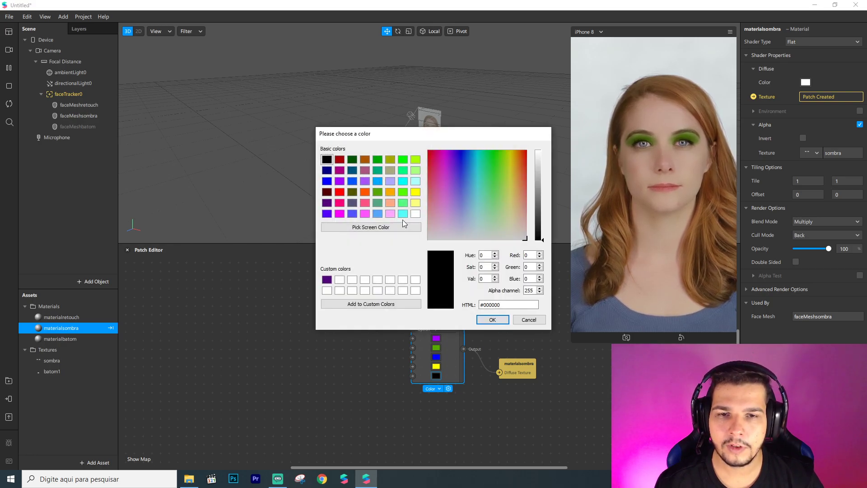
click(403, 214)
click(491, 320)
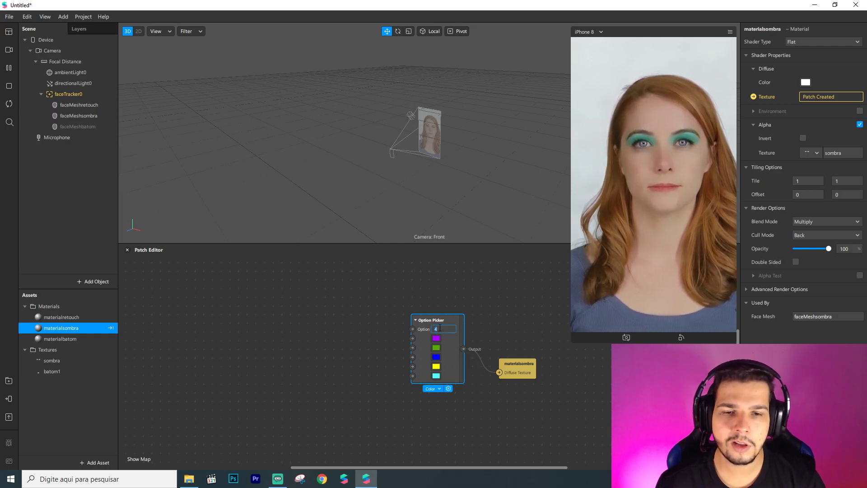
- Set the Option Picker's option value to 0 and align its patch with the materialsombra patch
click(517, 363)
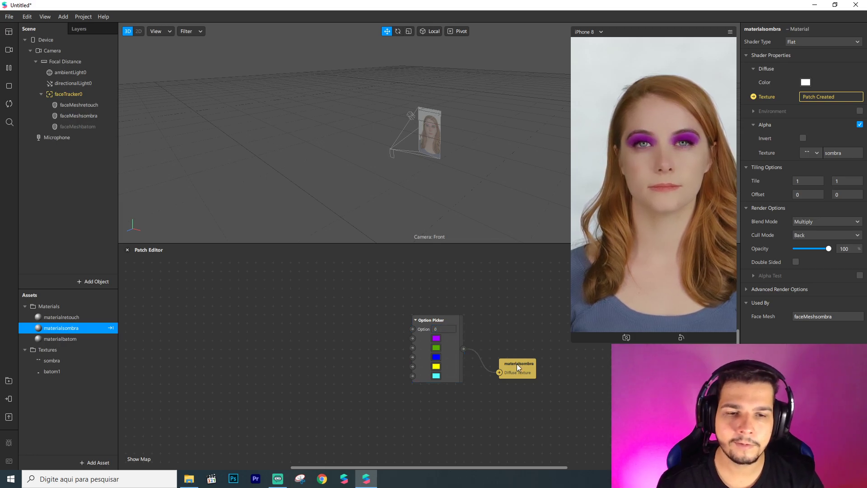
drag(447, 323, 444, 341)
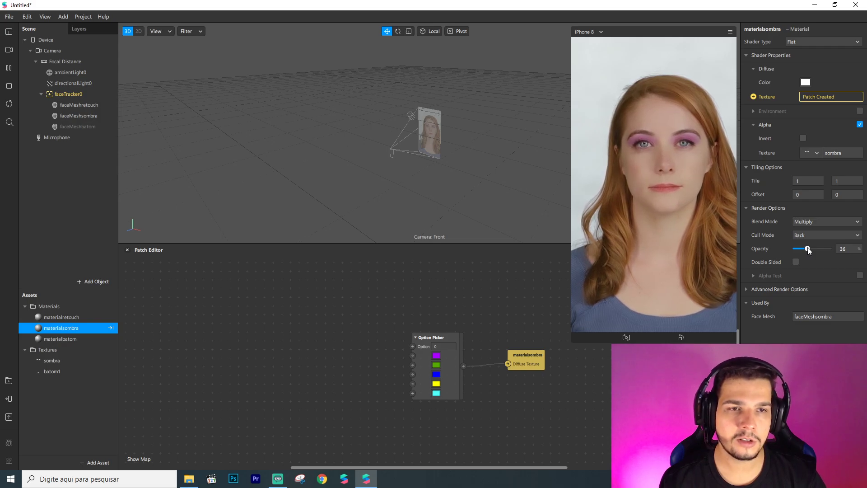
- Add a plane to the scene and nest it under faceTracker0 so it follows the face
right_click(72, 168)
mouse_move(113, 175)
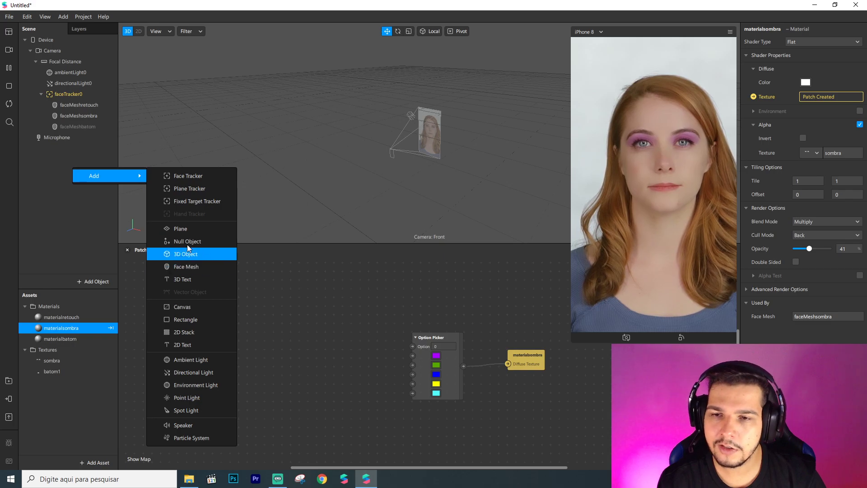
click(185, 228)
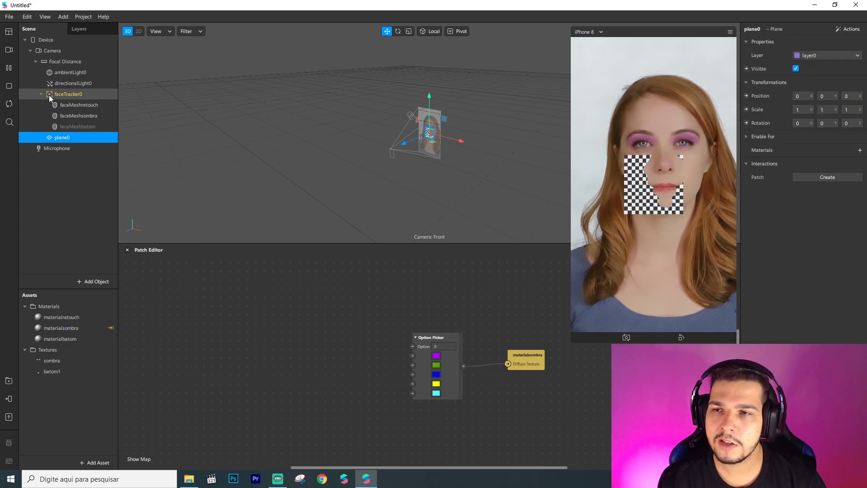
drag(55, 138, 65, 92)
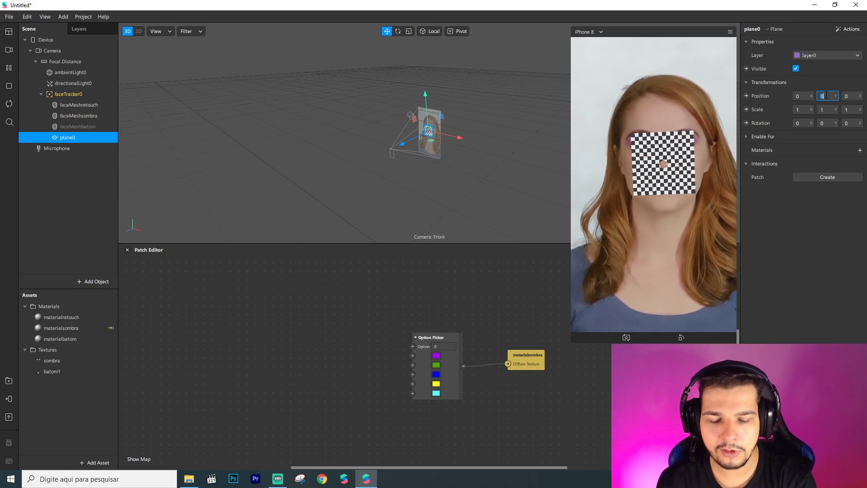
- Set the plane's Y position to 0.04 and its scale to 1.5 in X and 0.6 in Y to cover the eyes
text(4)
key(Return)
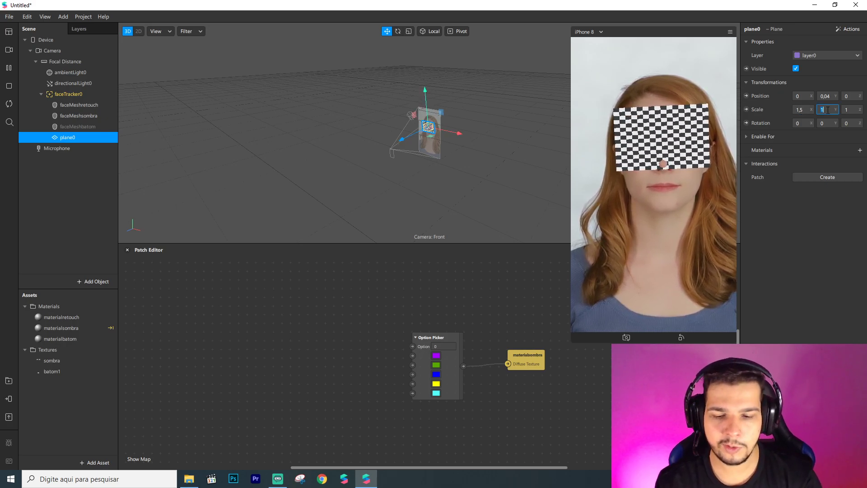
text(.6)
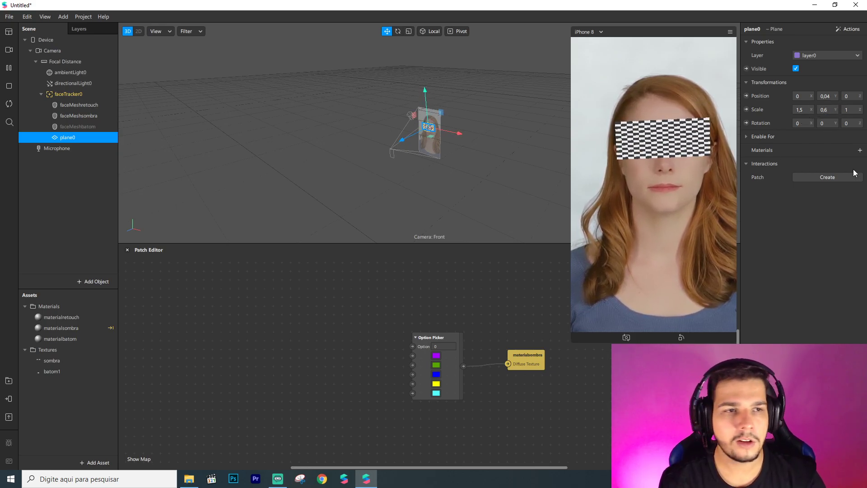
- Create a new material for the plane and rename it materialinvisivel
click(860, 150)
click(815, 194)
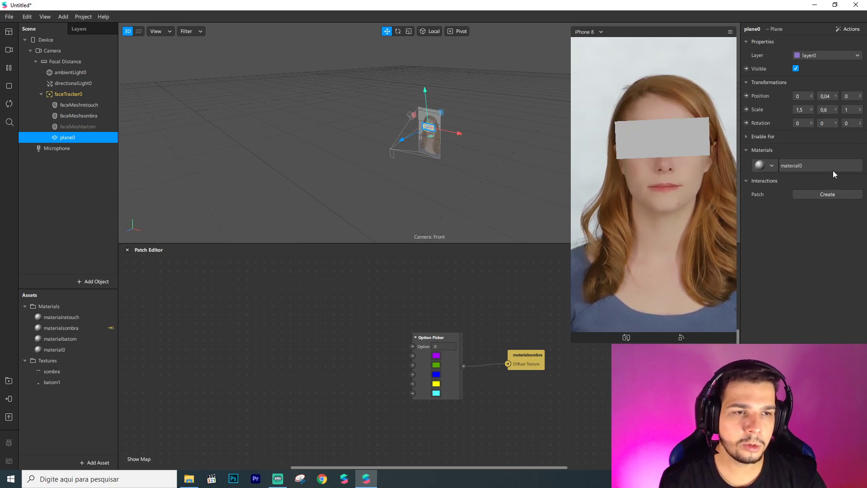
double_click(80, 350)
key(BackSpace)
text(invisivel)
key(Return)
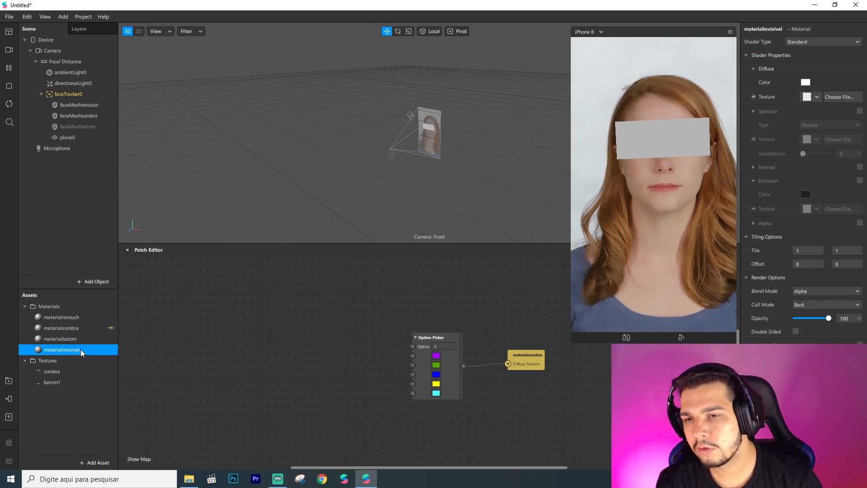
- Keep materialinvisivel's shader type as Standard and set its opacity to 0%
click(801, 42)
click(806, 53)
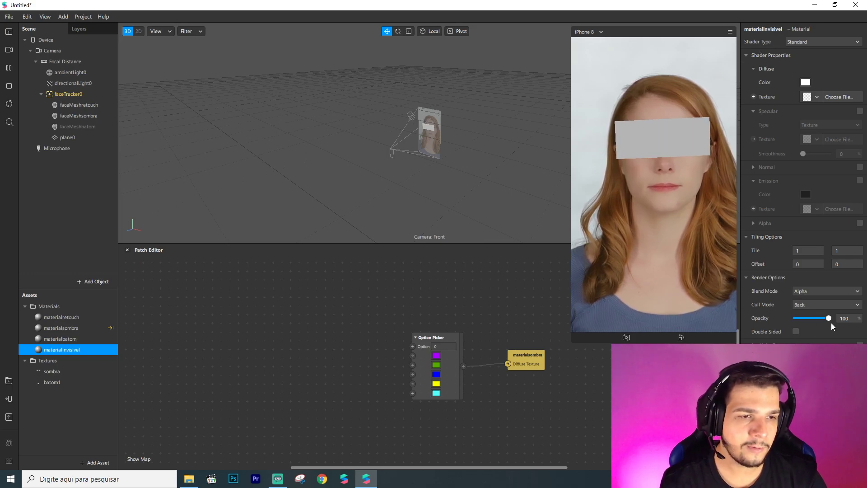
drag(829, 318, 785, 322)
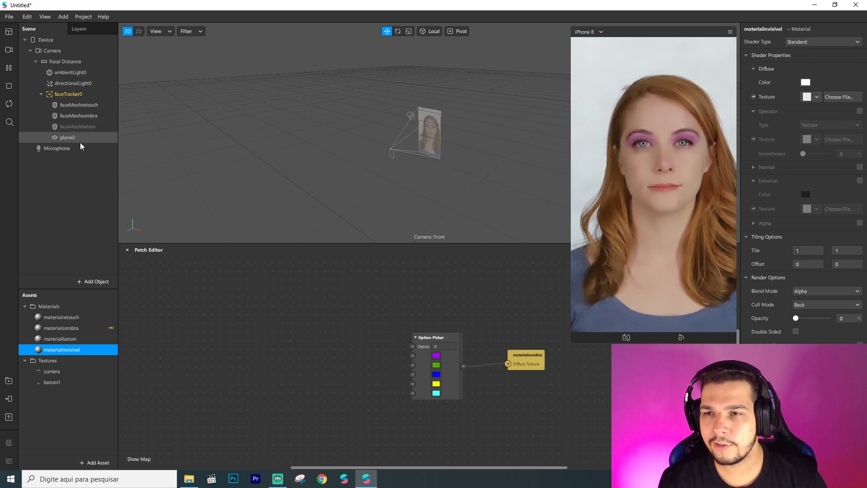
- Open materialinvisivel from the plane's properties and raise its opacity to about 23%
click(104, 137)
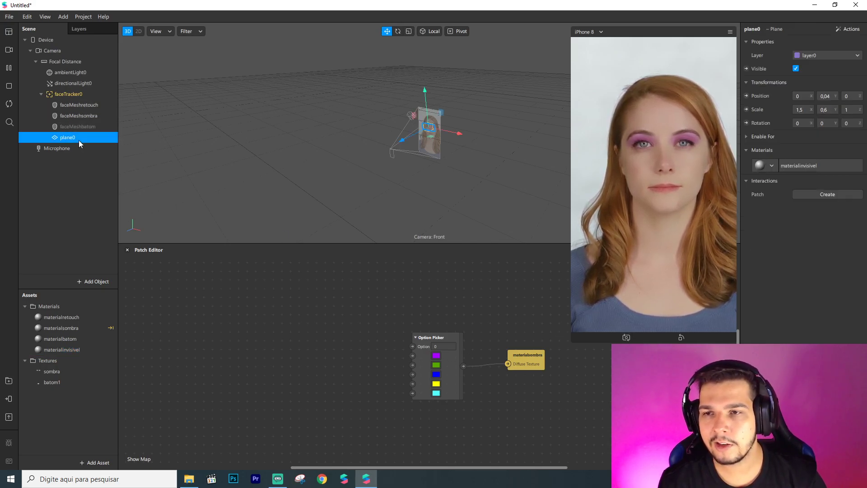
click(803, 166)
drag(796, 318, 806, 316)
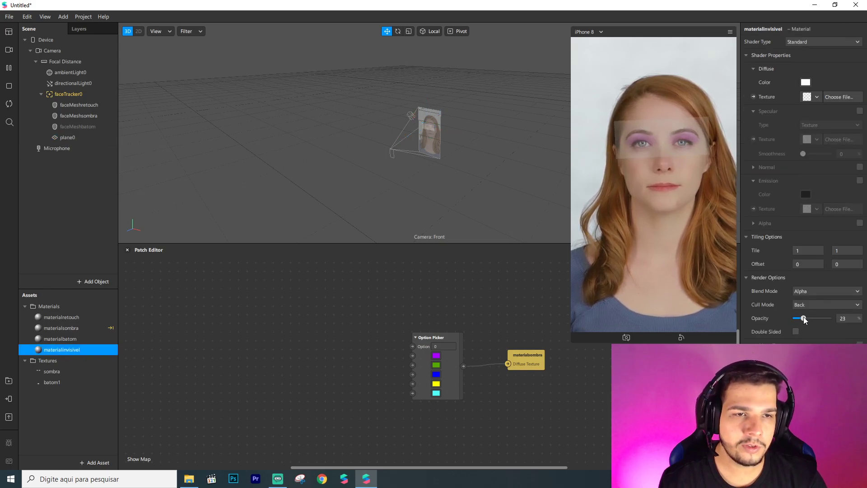
- Create an Object Tap patch for plane0 and rearrange the patches, leaving a gap before the Option Picker
click(86, 140)
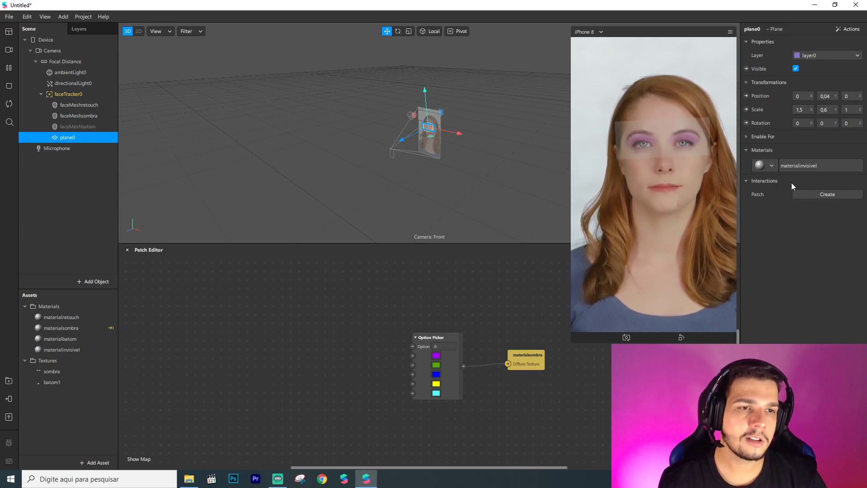
click(823, 196)
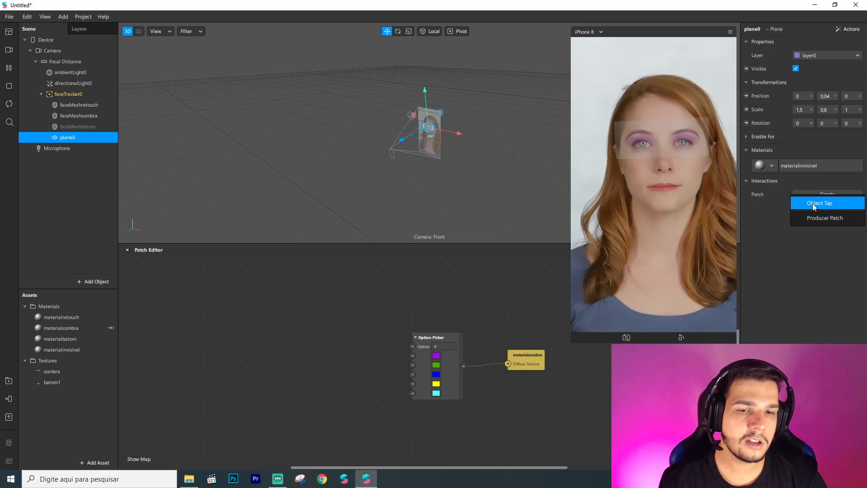
click(764, 202)
drag(361, 355, 181, 315)
drag(426, 354, 231, 357)
drag(342, 326, 359, 325)
drag(211, 350, 220, 341)
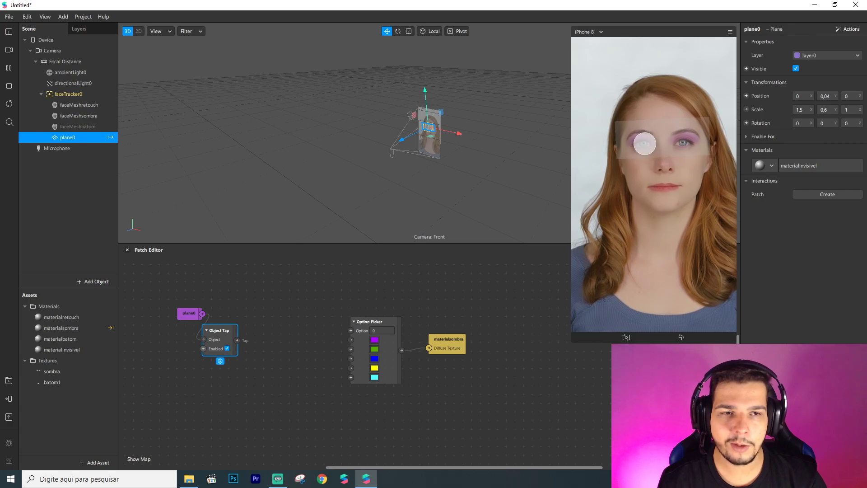
- Add a Counter patch fed by the Object Tap and connect its count to the Option Picker's option input
drag(232, 337, 262, 331)
text(counter)
key(Return)
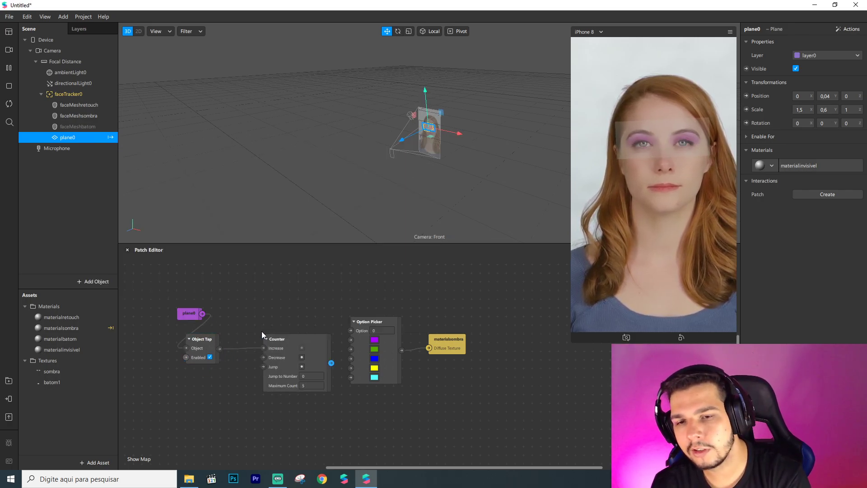
drag(321, 345, 340, 333)
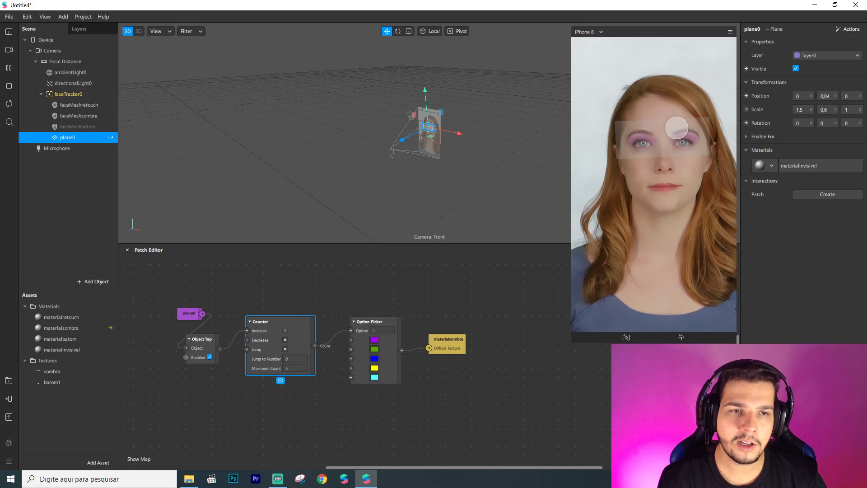
- Test the eyeshadow colour change by repeatedly tapping the plane over the eyes in the preview
click(707, 126)
click(706, 126)
click(707, 125)
click(706, 126)
click(706, 126)
click(706, 126)
click(707, 126)
click(706, 125)
click(705, 150)
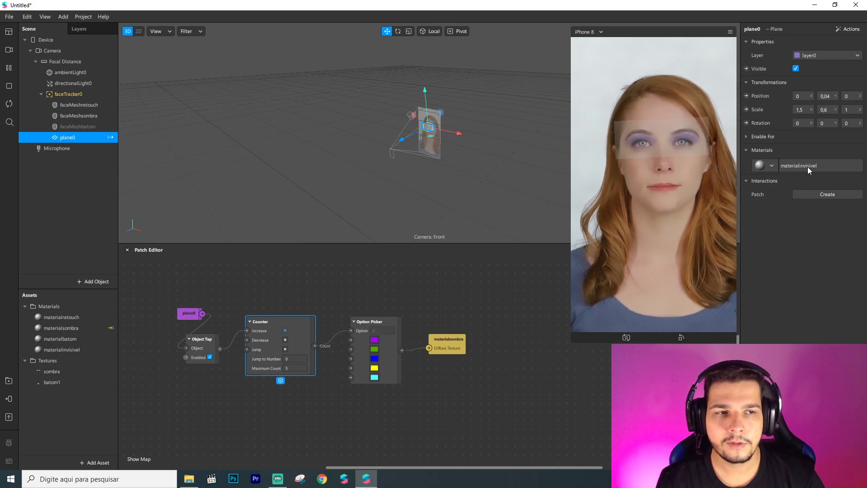
- Make faceMeshbatom visible and set its materialbatom shader type to Flat
click(76, 126)
click(796, 68)
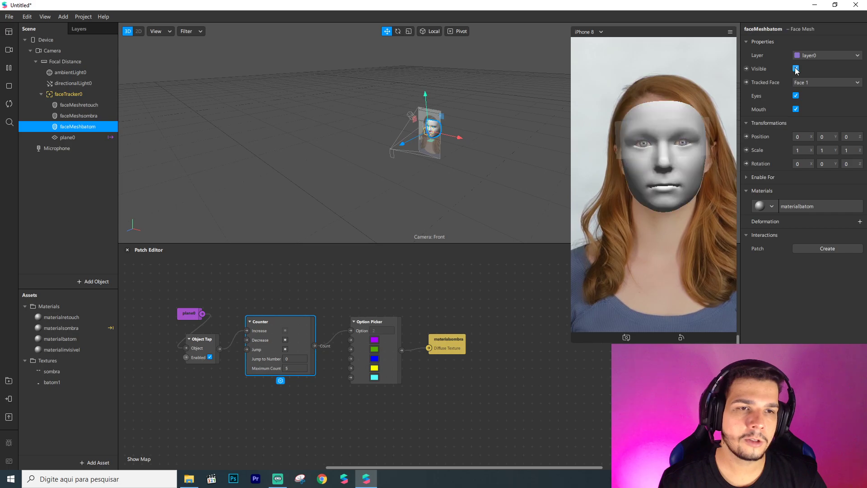
click(795, 208)
click(807, 41)
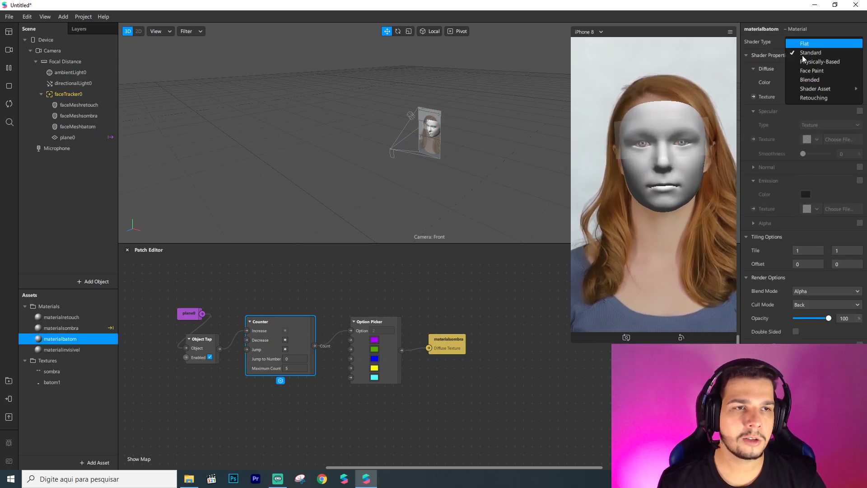
click(804, 43)
- Create a patch for materialbatom's diffuse texture and place it below the materialsombra patch
click(817, 96)
click(837, 82)
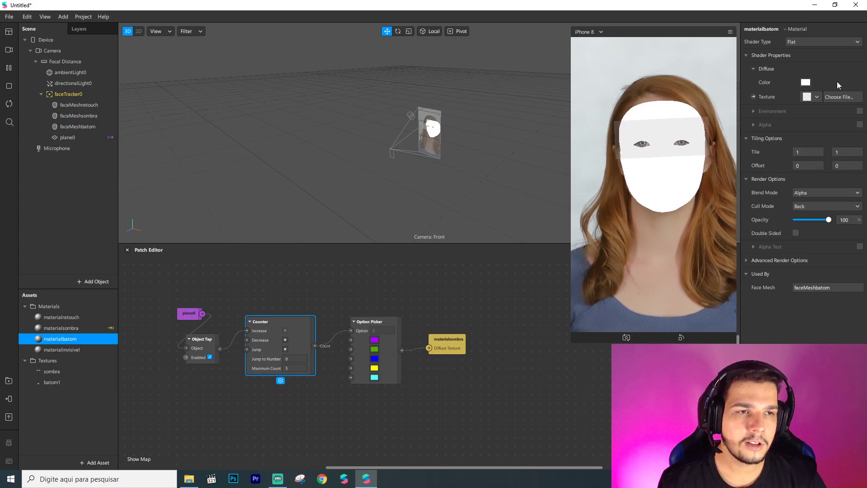
click(749, 98)
drag(467, 367, 460, 425)
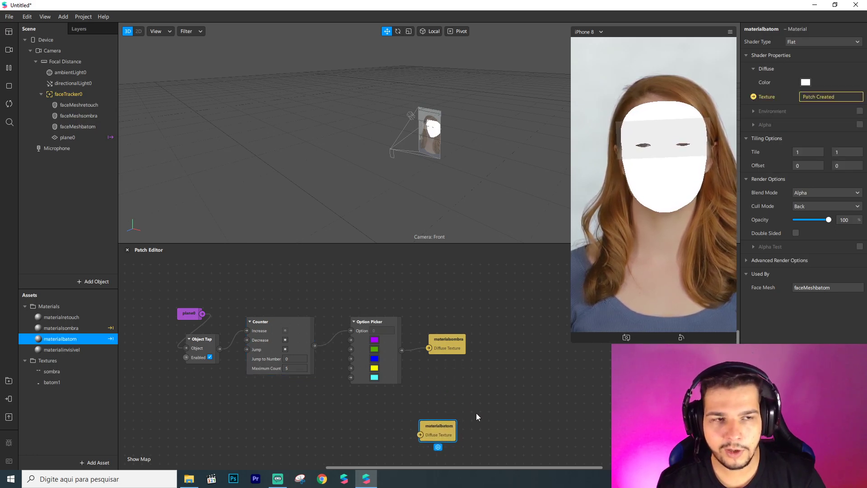
- Enable Alpha on materialbatom with the batom1 texture and shift its patch aside to make room for its input
click(860, 124)
click(815, 154)
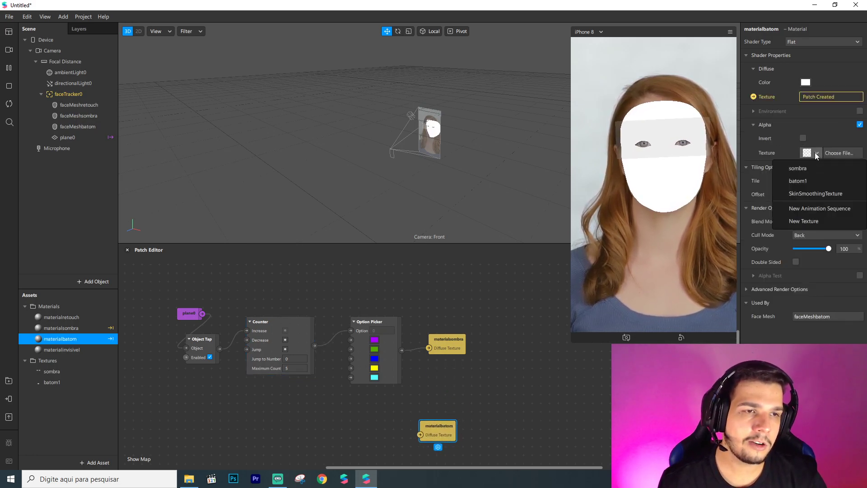
click(798, 180)
drag(450, 430, 468, 430)
scroll(560, 372, down, 1)
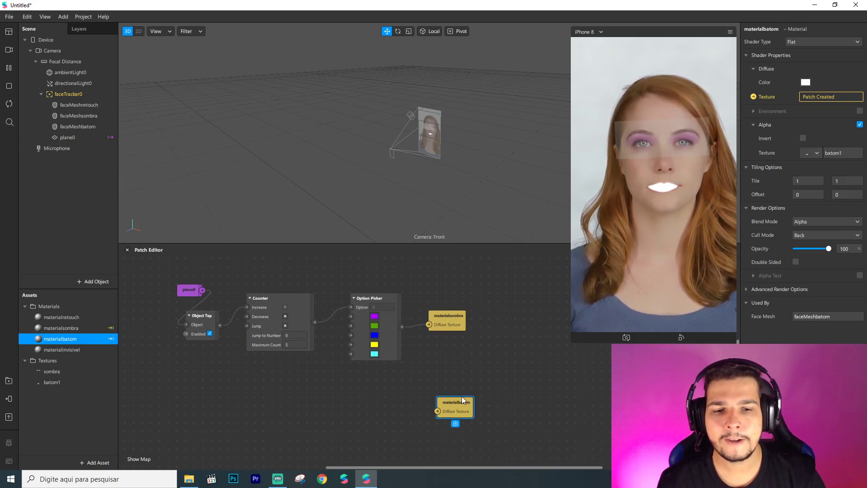
click(392, 407)
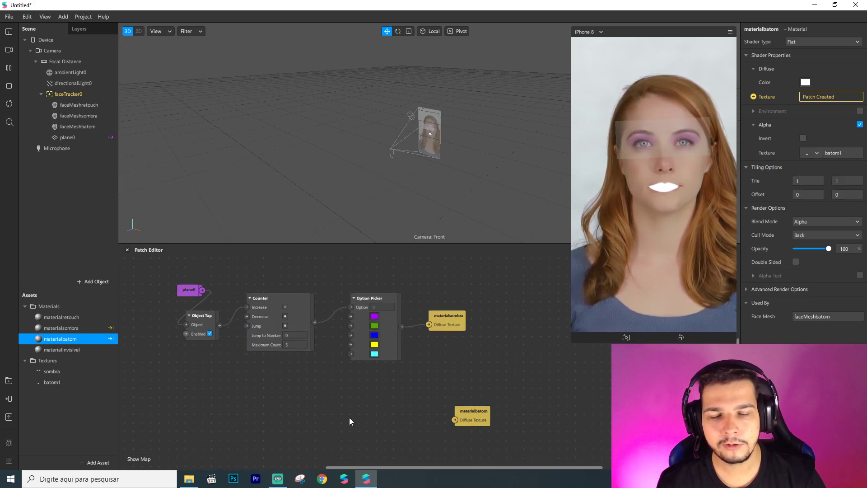
- Add an If Then Else patch and place it in front of the materialbatom patch
double_click(384, 432)
text(if)
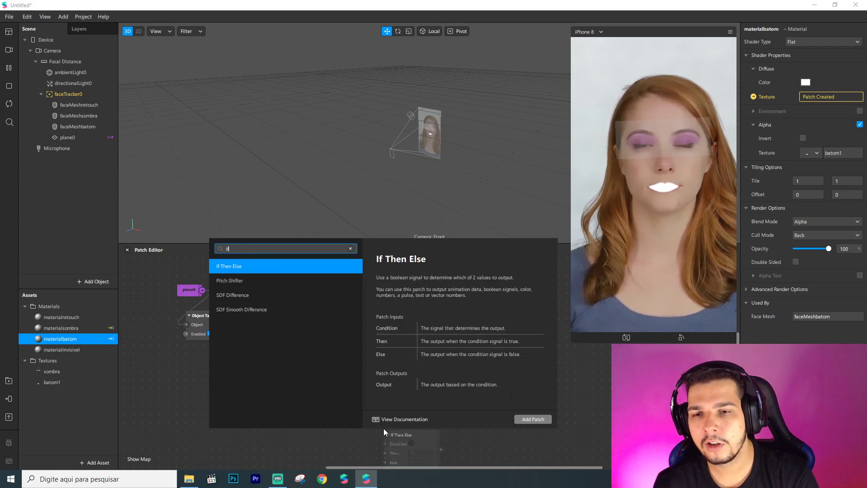
key(Return)
scroll(399, 393, down, 5)
drag(407, 425, 395, 396)
scroll(408, 394, down, 1)
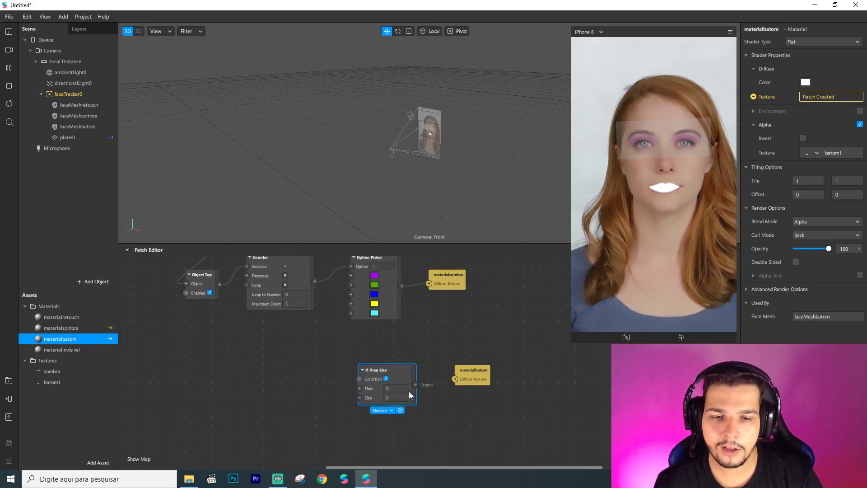
- Change the If Then Else patch's data type to Color and connect its output to materialbatom's diffuse texture
click(383, 410)
click(398, 395)
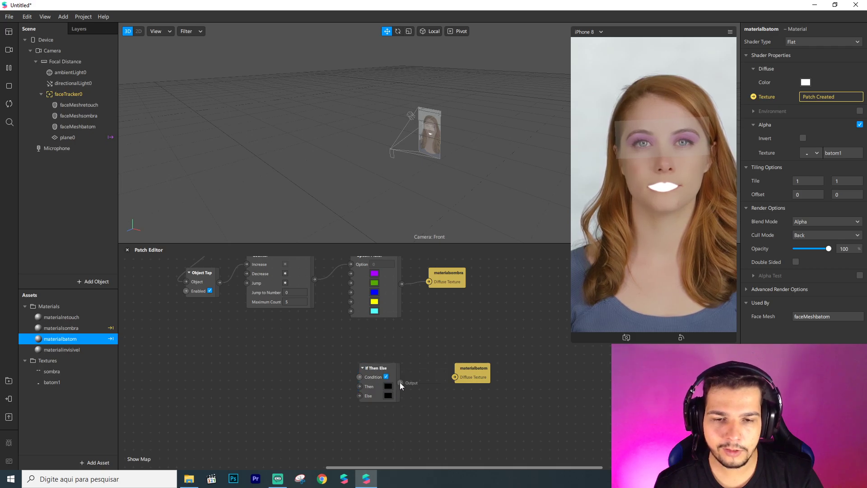
click(392, 379)
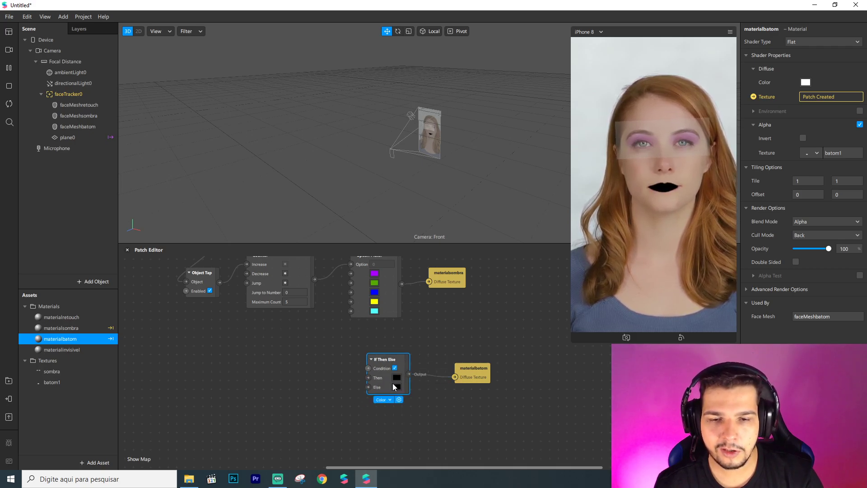
- Set the If Then Else patch's Else colour to red #ff0000 and its Then colour to light pink
click(397, 387)
click(340, 194)
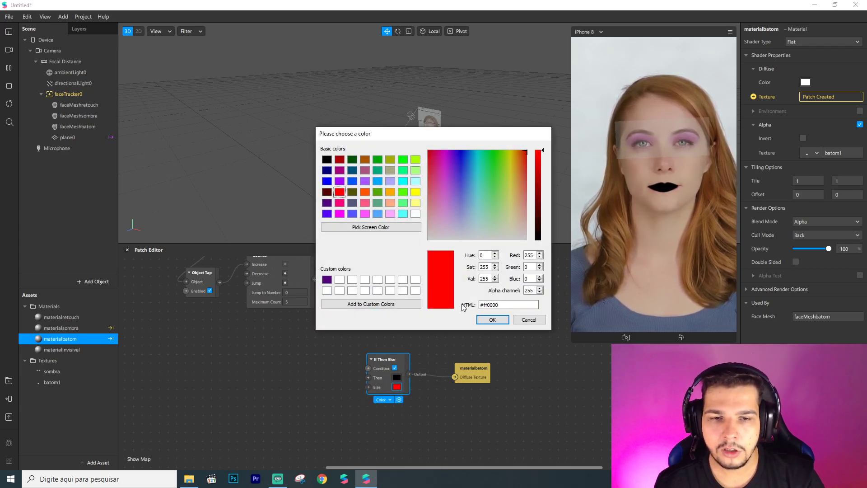
click(492, 319)
click(397, 378)
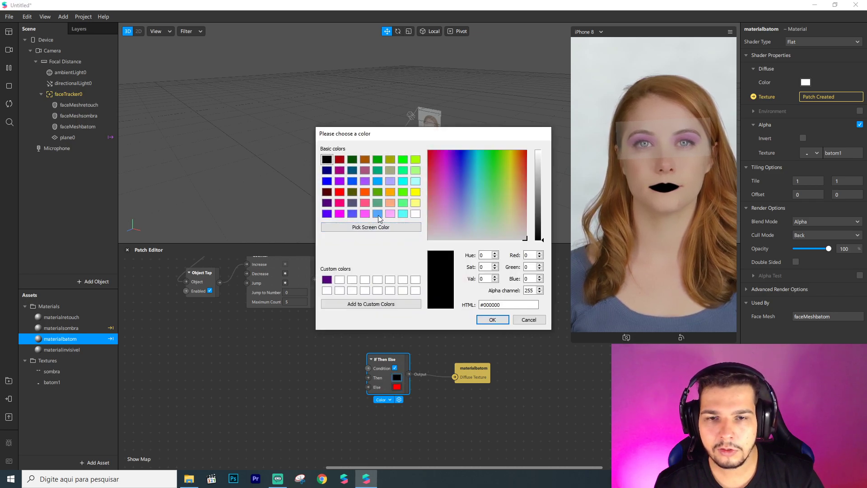
click(390, 214)
click(492, 321)
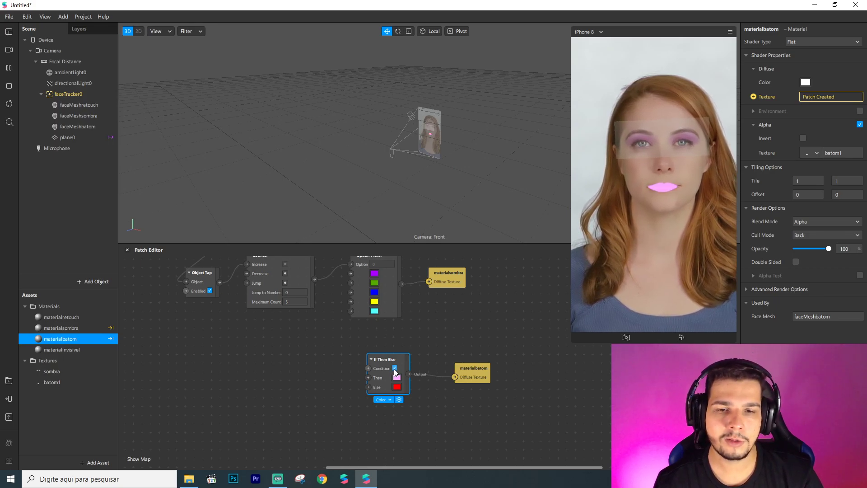
- Set materialbatom's blend mode to Multiply and its opacity to 75%
click(813, 222)
click(827, 259)
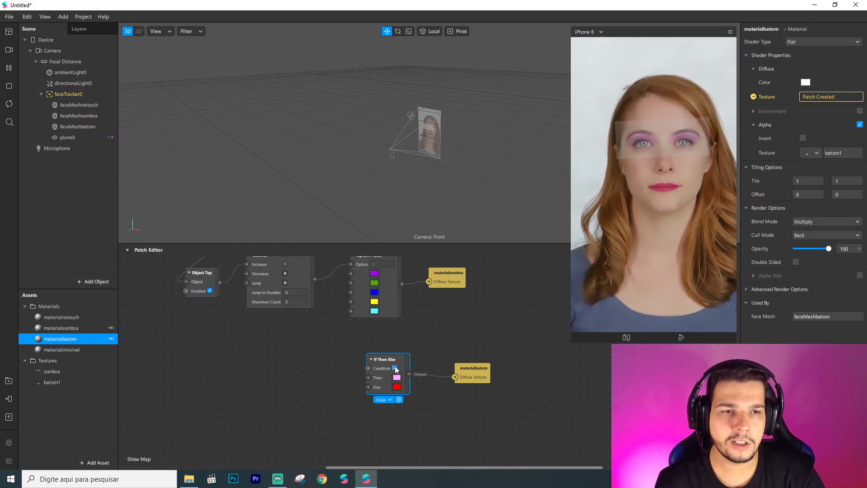
drag(829, 249, 827, 249)
click(439, 360)
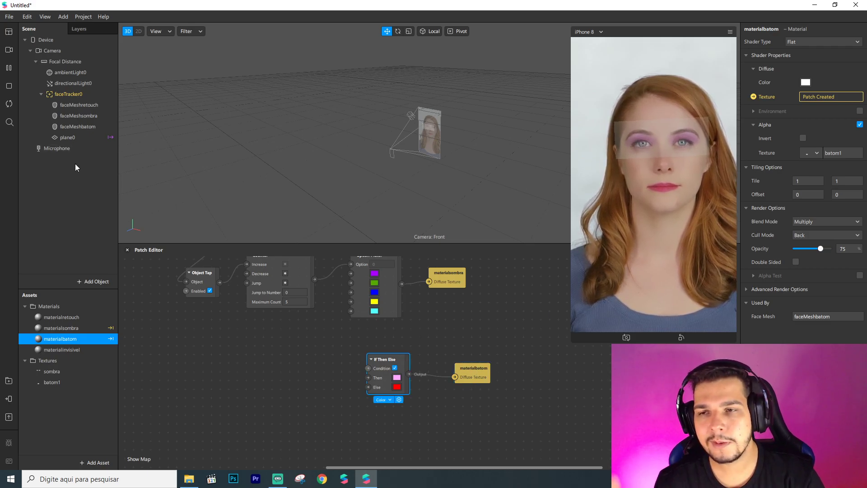
- Duplicate plane0 under the face tracker and select the copy
right_click(70, 139)
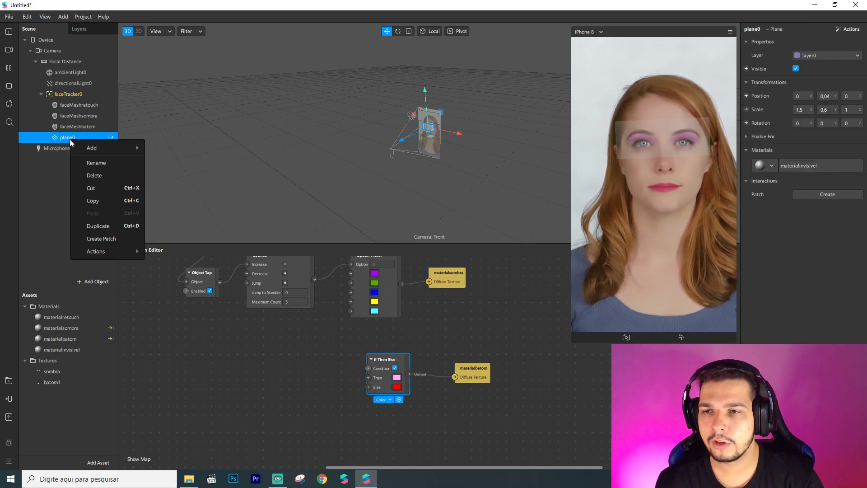
click(107, 226)
click(71, 149)
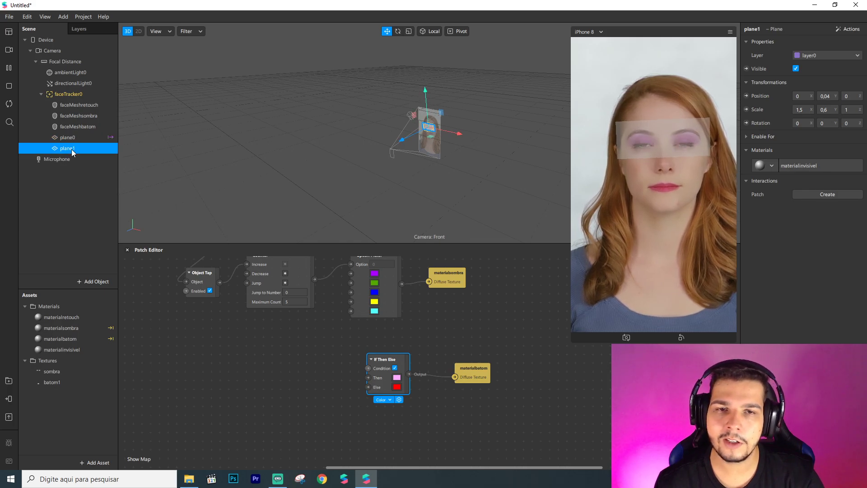
- Rename the two planes planeolhos and planeboca, and set planeboca's Y position to -0,04 over the mouth
double_click(79, 139)
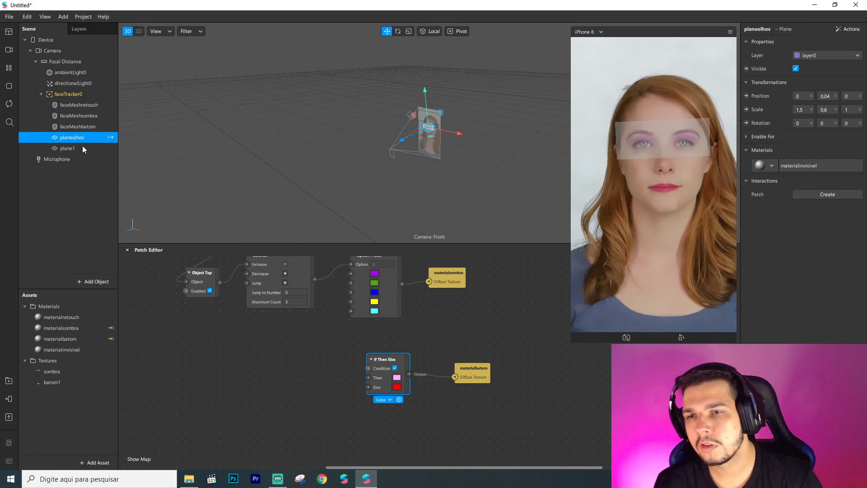
double_click(87, 148)
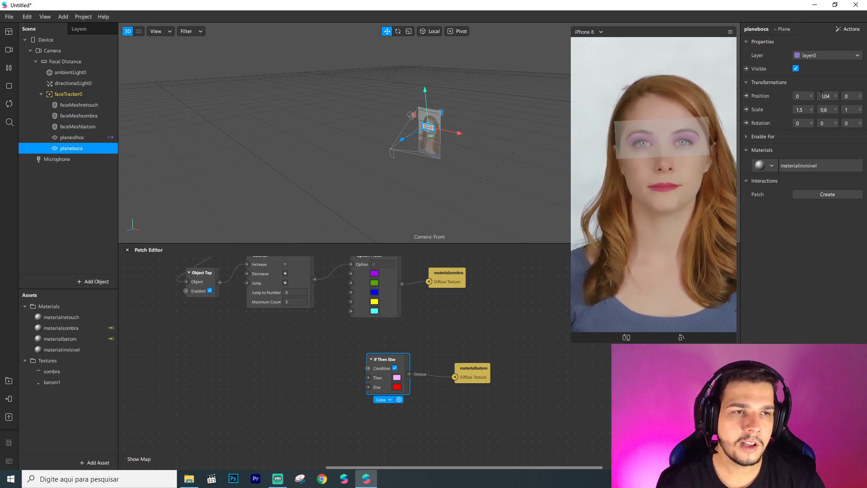
scroll(435, 150, up, 5)
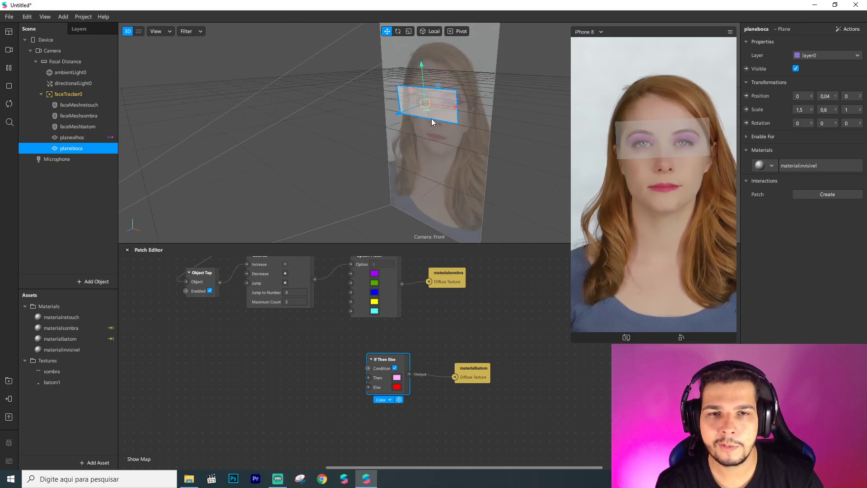
click(821, 96)
text(-)
key(Return)
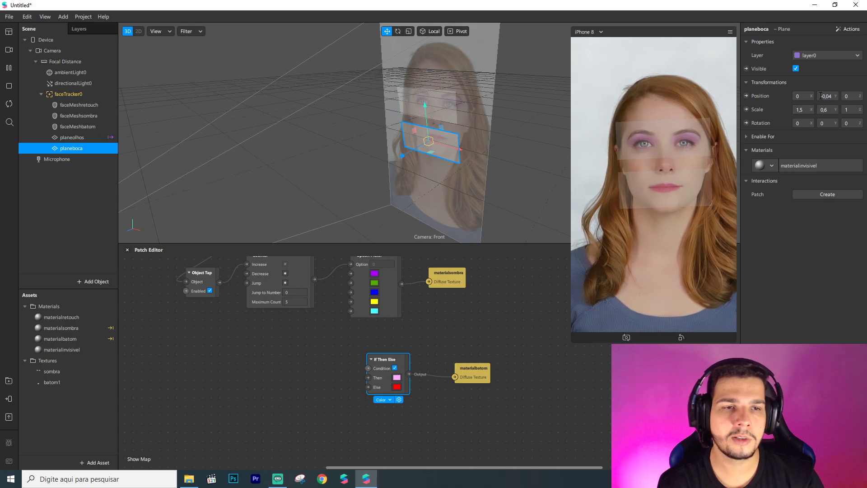
click(803, 109)
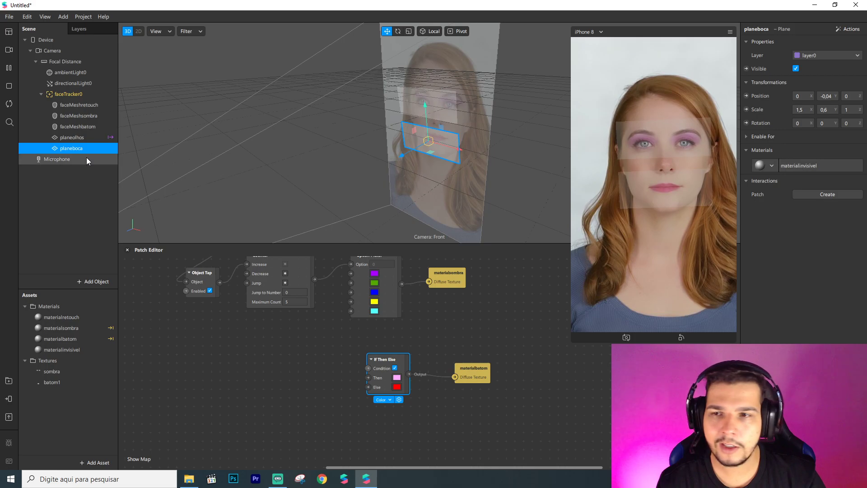
- Create an Object Tap patch for planeboca and place it with its object patch ahead of the If Then Else patch
click(809, 195)
click(819, 206)
drag(363, 358, 146, 365)
drag(427, 353, 212, 352)
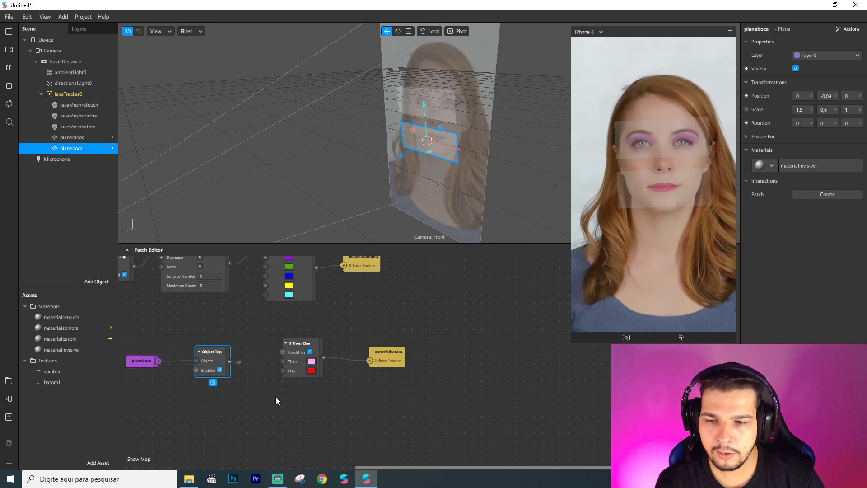
- Connect planeboca's Object Tap to the If Then Else patch's Condition through a Switch patch
drag(413, 467, 394, 467)
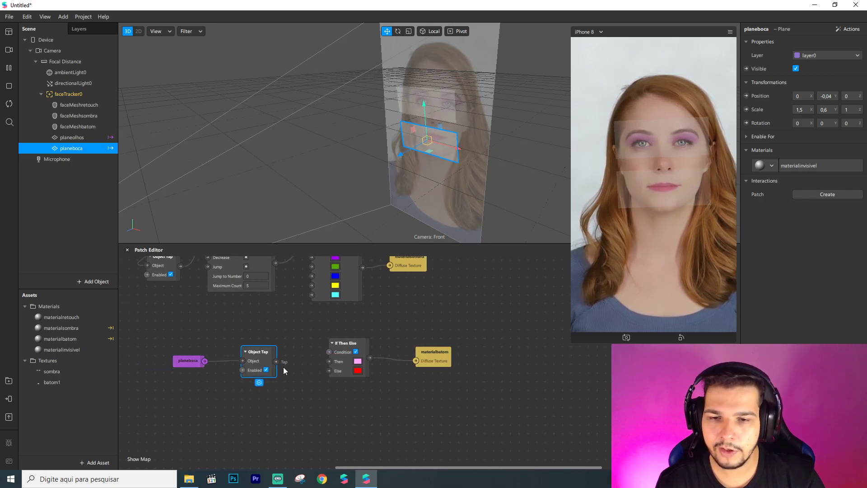
drag(276, 361, 375, 342)
drag(323, 352, 305, 354)
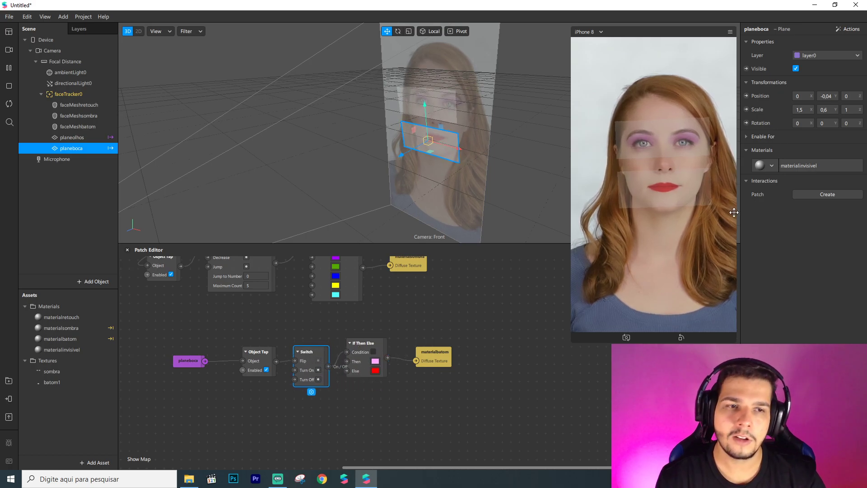
- Test the lipstick and eyeshadow colour changes by tapping the mouth and eye planes in the preview
click(692, 188)
click(699, 188)
click(699, 188)
click(699, 188)
click(699, 188)
click(700, 188)
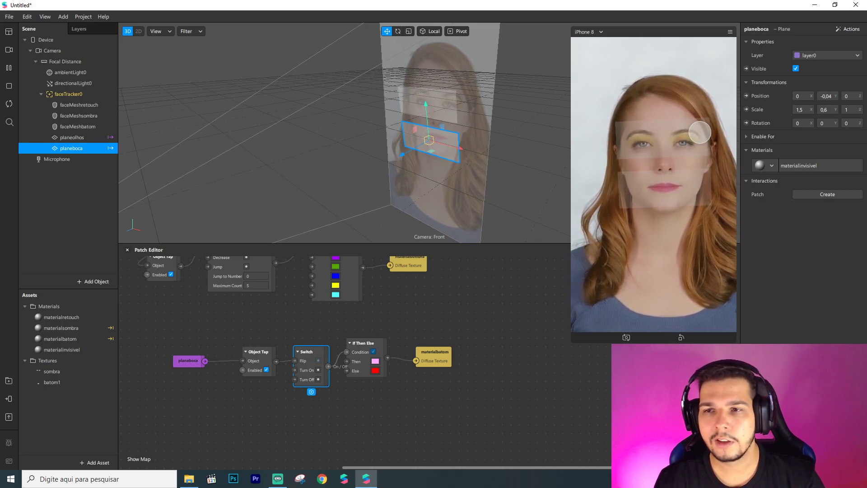
click(700, 132)
- Add a rectangle to the scene and set its width and height to fill the screen
right_click(56, 186)
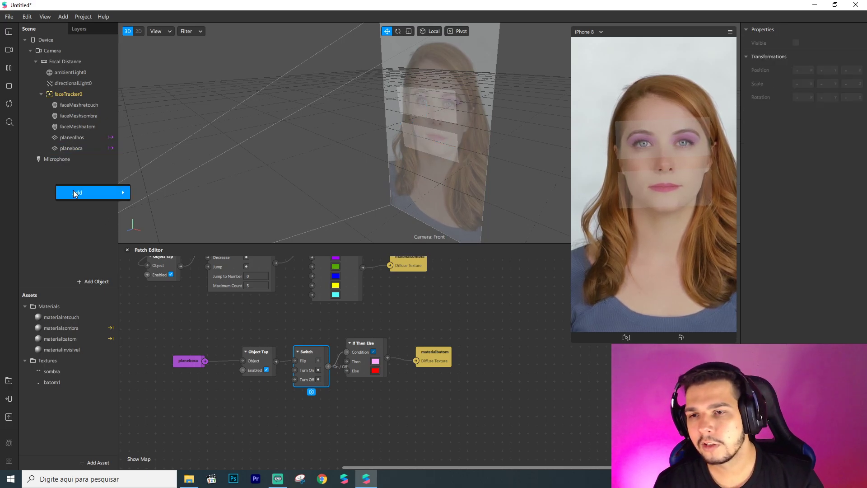
mouse_move(91, 192)
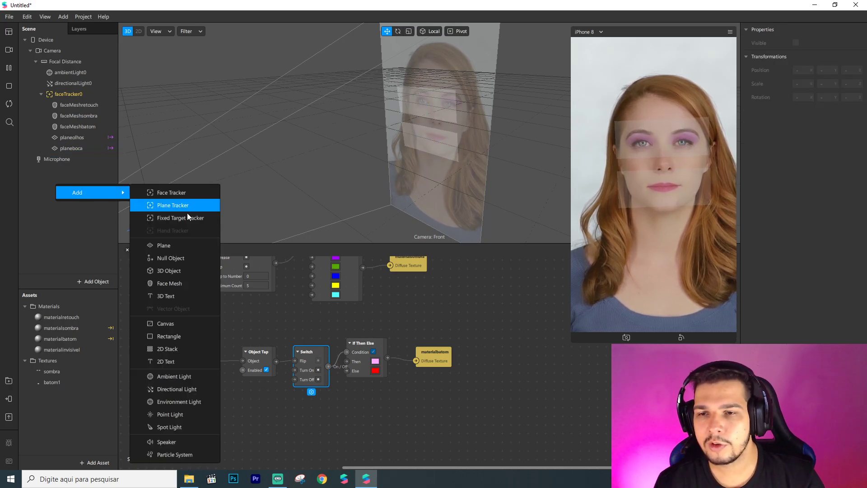
click(175, 335)
click(804, 95)
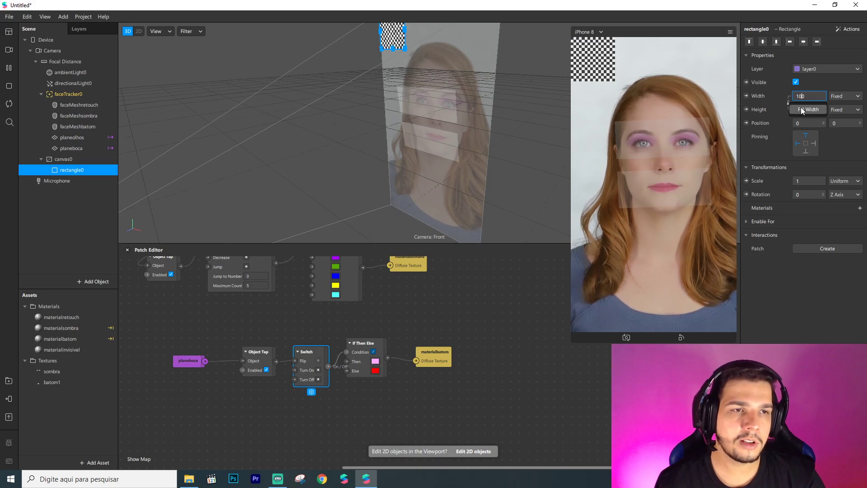
click(803, 110)
click(804, 109)
click(804, 123)
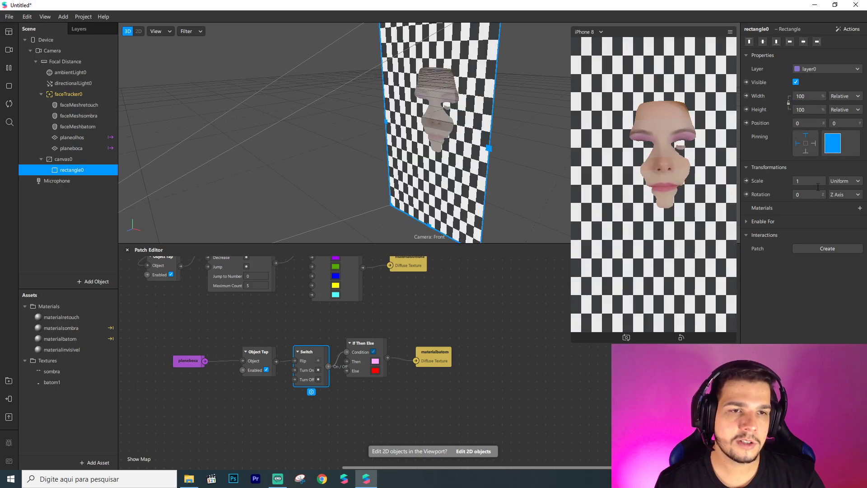
- Give the rectangle a new material named materiallut with the Flat shader type
click(859, 210)
click(826, 262)
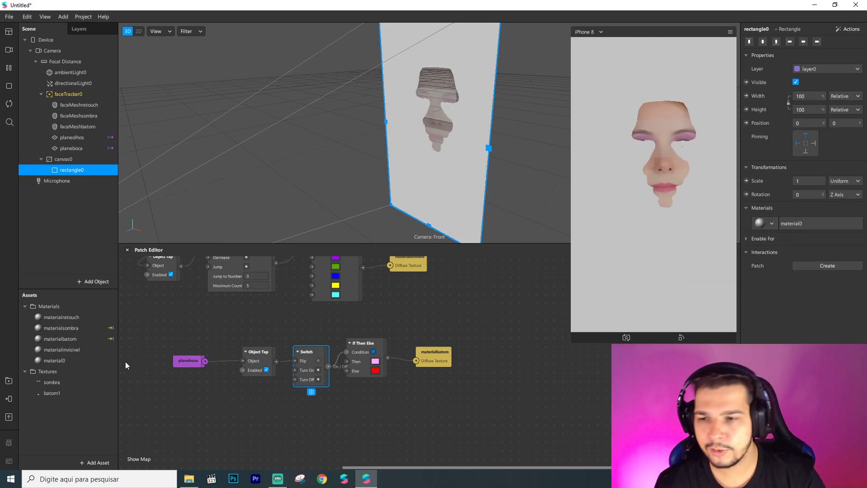
double_click(81, 361)
text(lut)
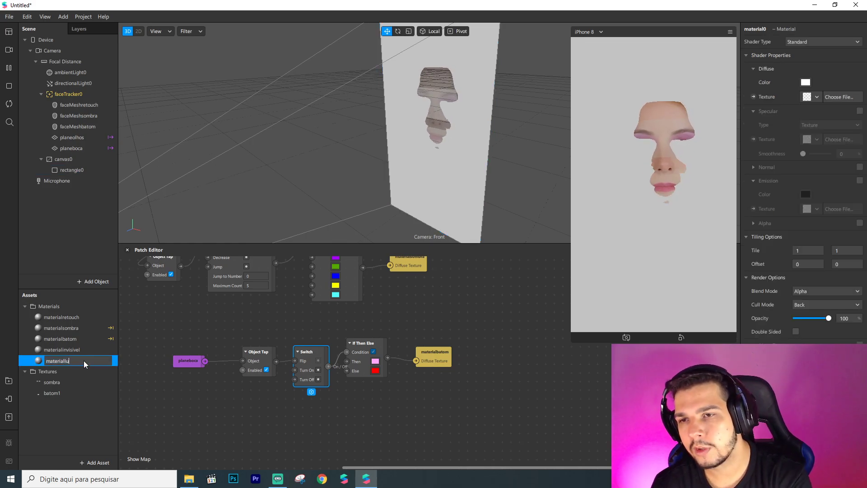
key(Return)
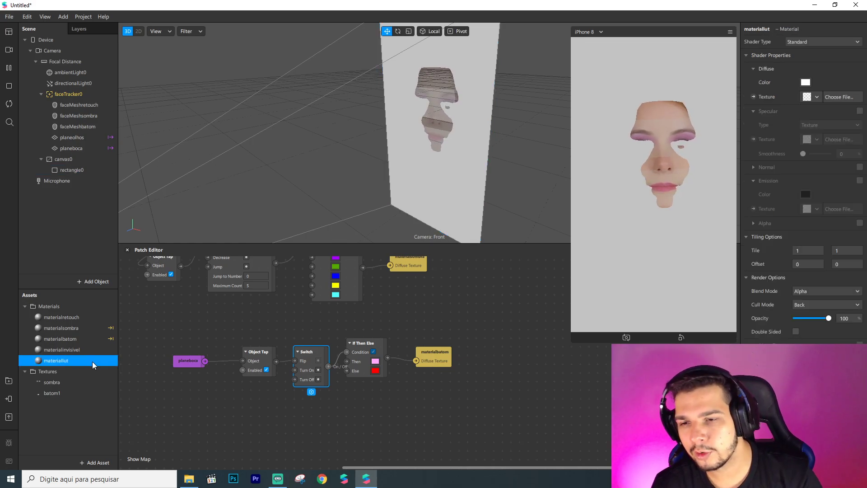
click(814, 39)
click(818, 43)
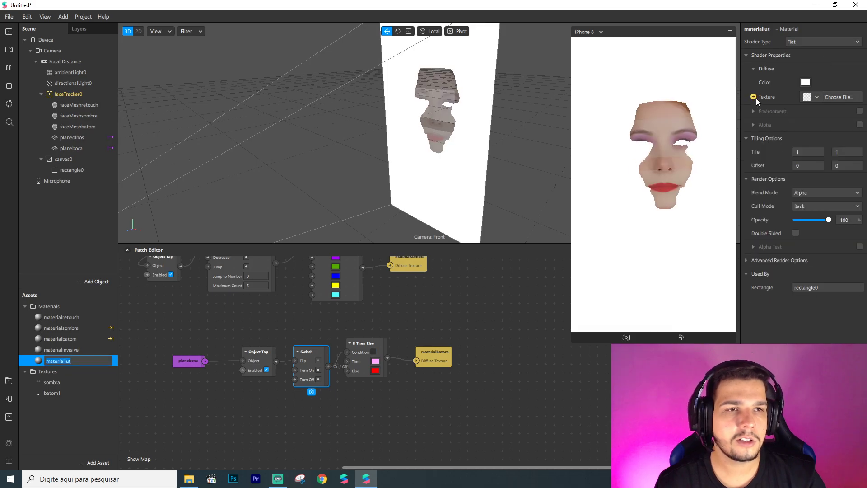
- Move canvas0 with its rectangle above faceTracker0 in the scene hierarchy
drag(55, 161, 55, 93)
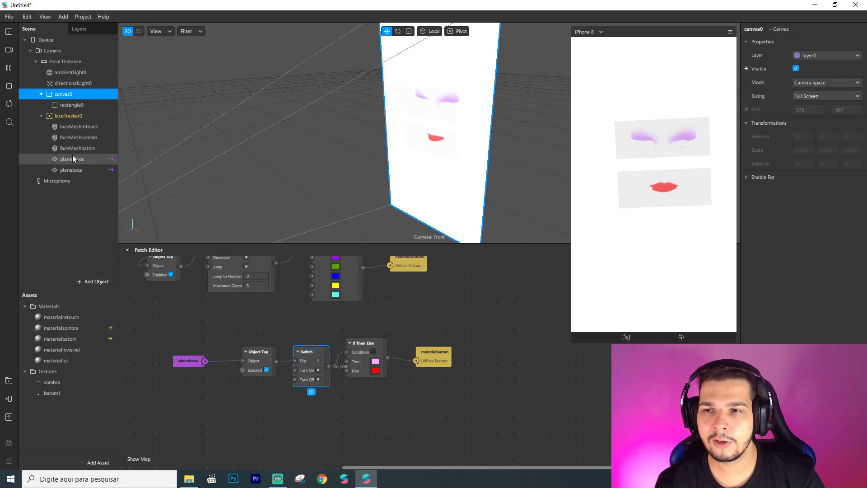
click(64, 104)
click(65, 94)
click(68, 106)
click(67, 117)
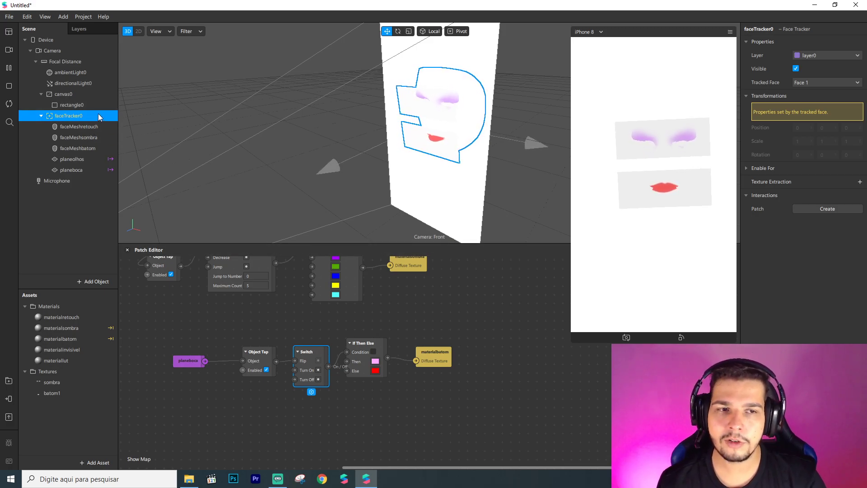
- Set materiallut's blend mode to Multiply
click(66, 358)
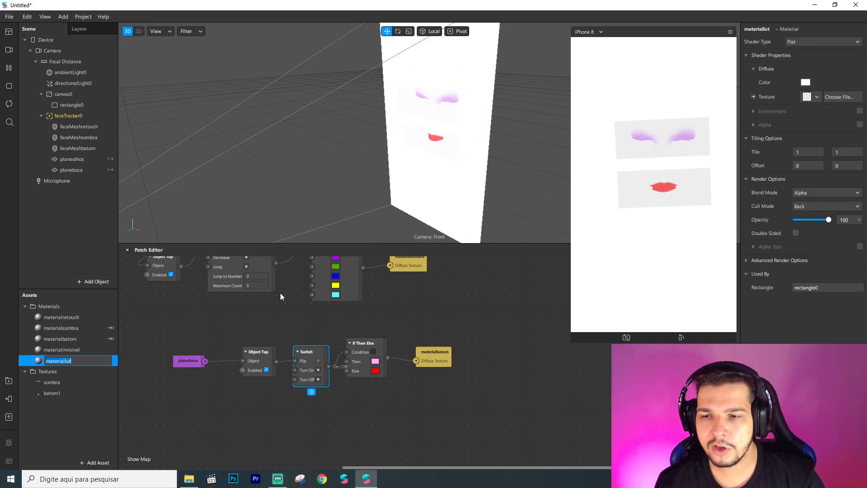
click(816, 192)
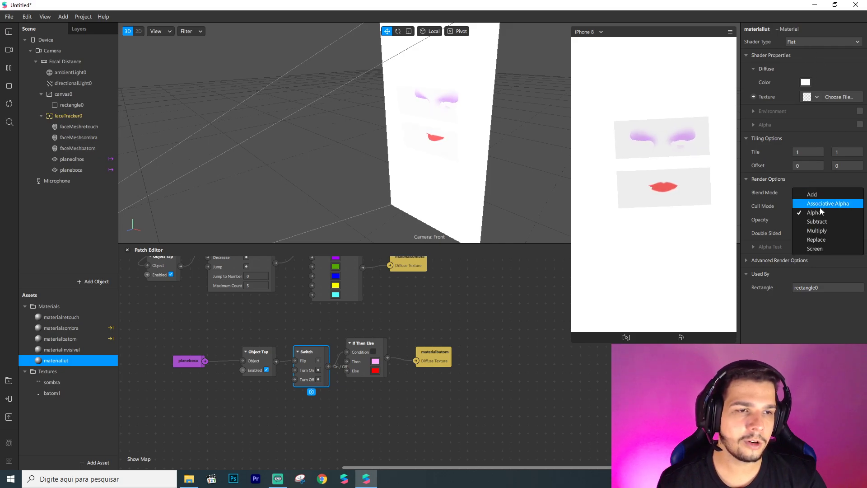
click(817, 231)
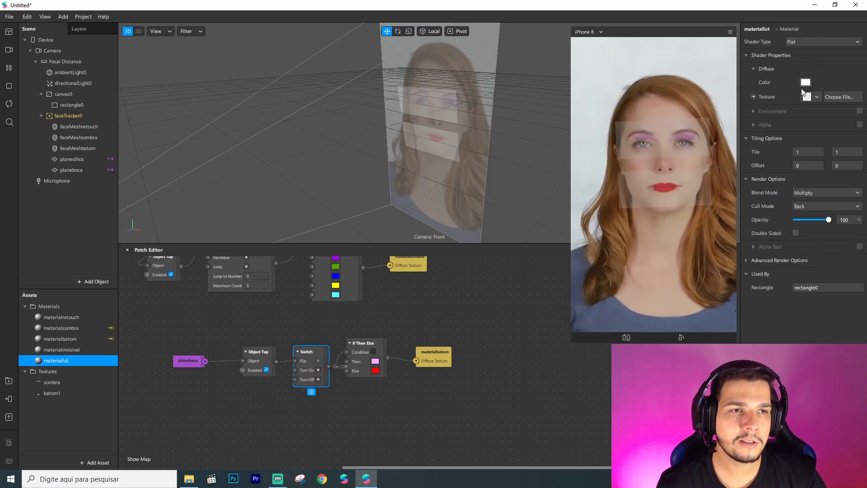
- Create a patch for materiallut's diffuse texture and turn off its depth test and depth writing
click(753, 97)
click(747, 260)
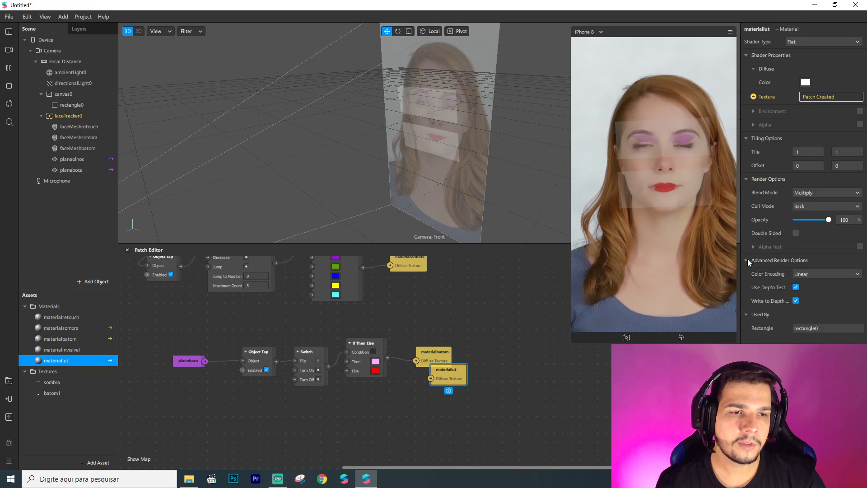
click(796, 287)
click(796, 301)
- Add an Option Picker patch below the lipstick patches and place the materiallut patch clear of it
middle_drag(447, 369, 428, 348)
drag(429, 362, 475, 412)
double_click(316, 413)
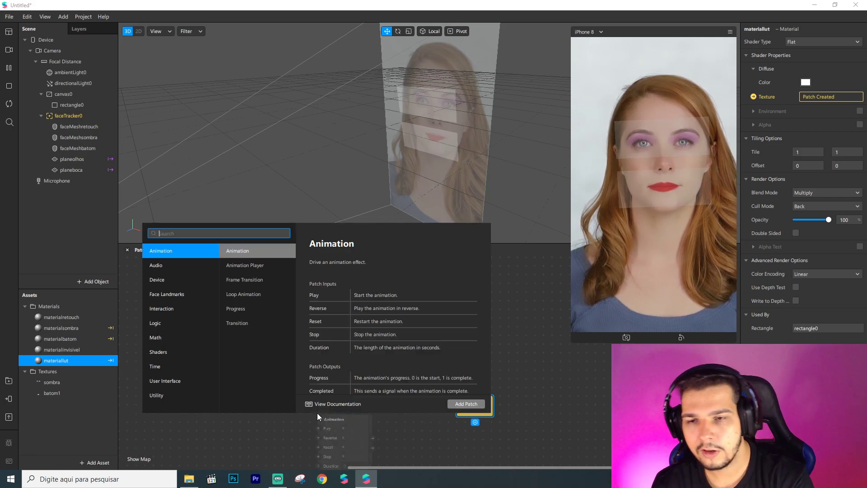
text(option)
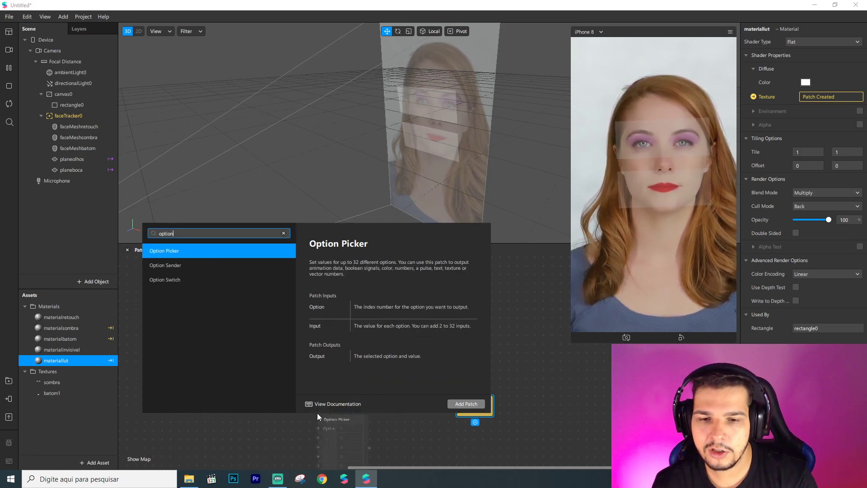
key(Return)
drag(486, 406, 530, 397)
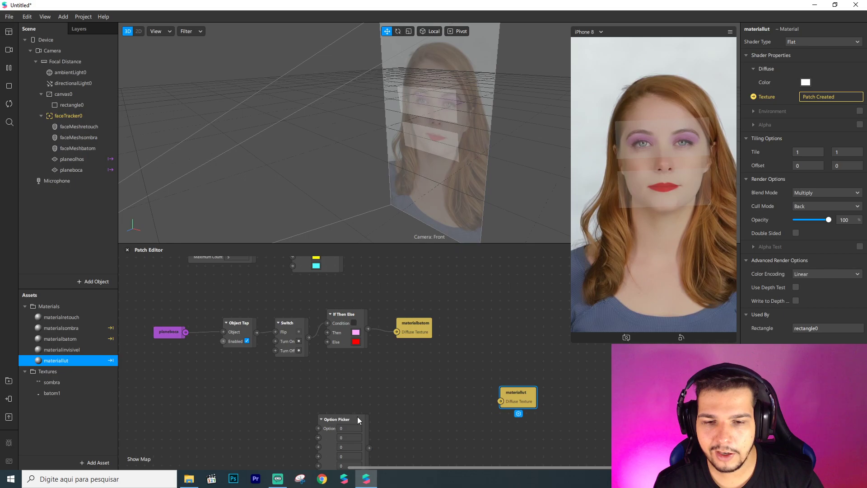
drag(349, 412, 332, 376)
- Change the new Option Picker's data type to Color and connect its output to materiallut's diffuse texture
click(324, 452)
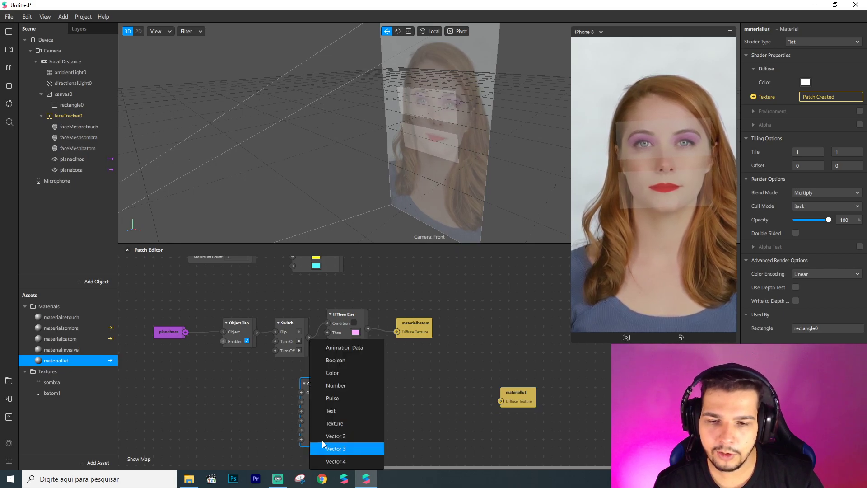
click(340, 373)
drag(352, 412, 501, 401)
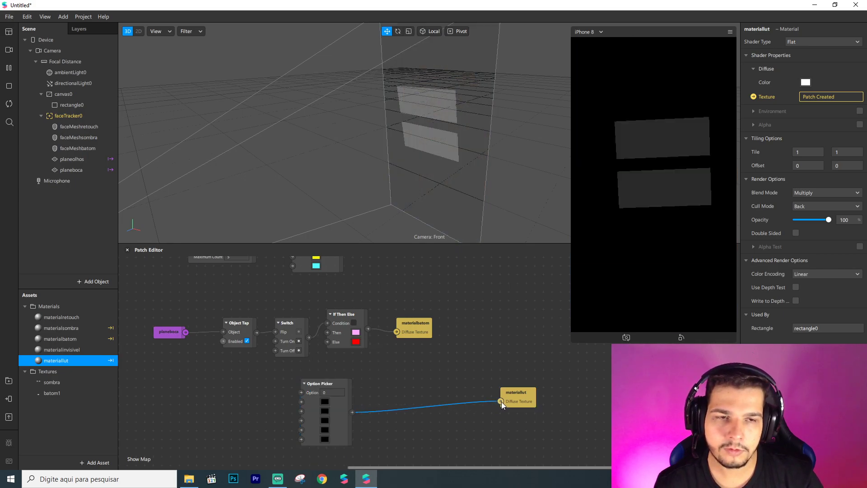
- Set the new Option Picker's first colour to blue #0000ff and its second to light orange #ffaa7f
click(325, 402)
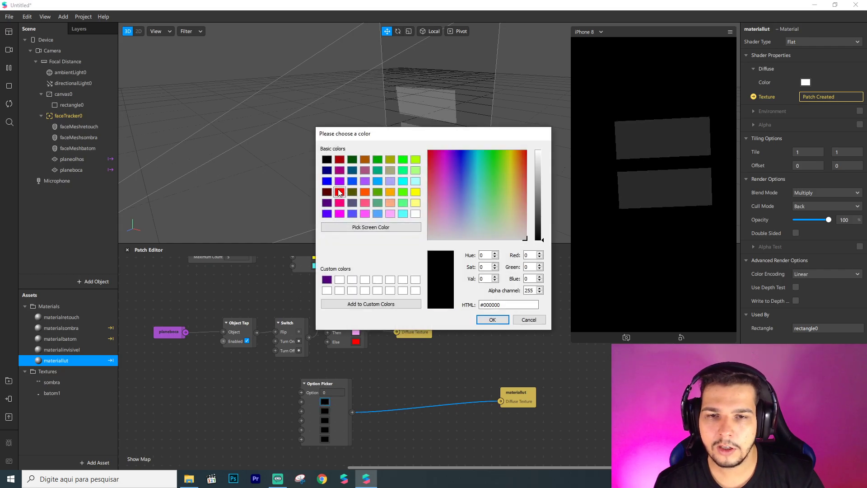
click(339, 193)
click(327, 181)
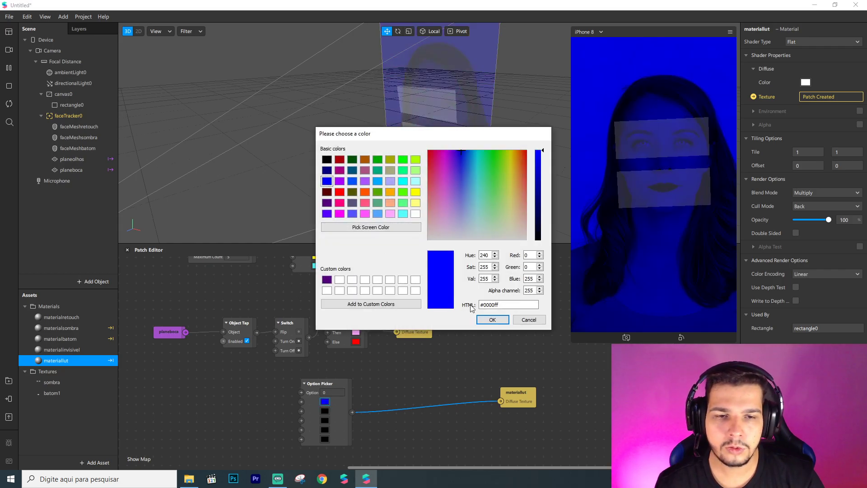
click(492, 320)
click(325, 411)
click(390, 202)
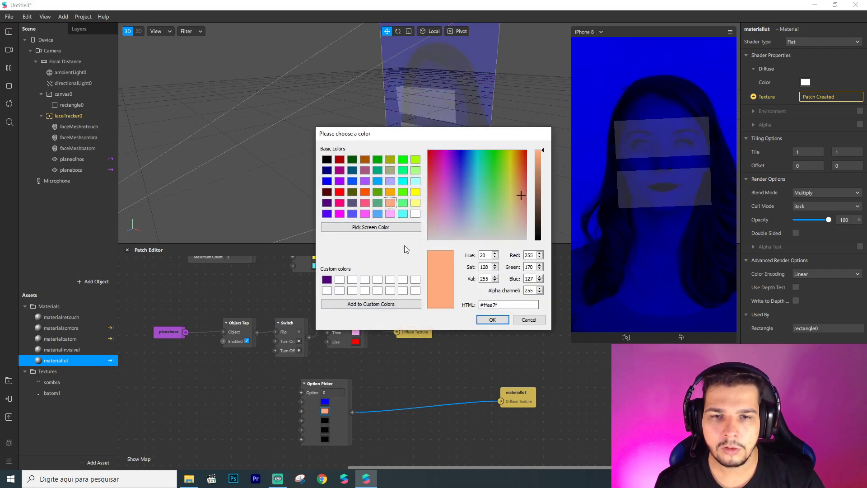
click(491, 320)
- Set the Option Picker's third colour to yellow #ffff00 and its fourth to orange #ff5500
click(325, 421)
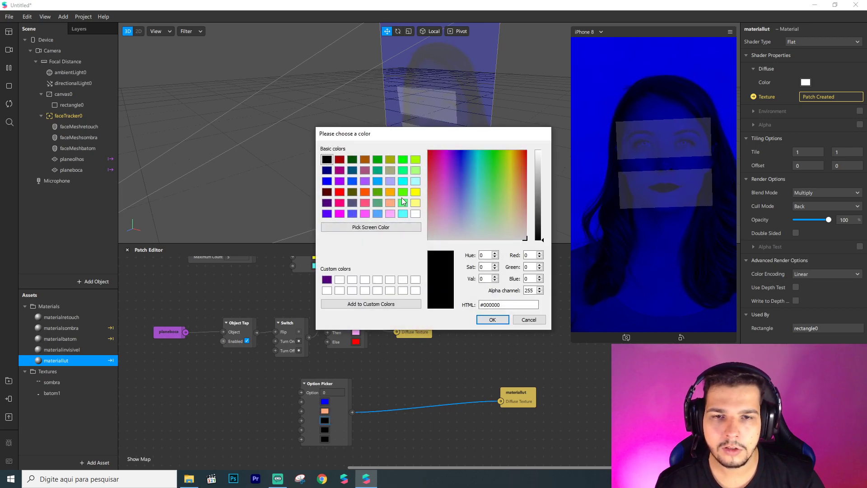
click(415, 193)
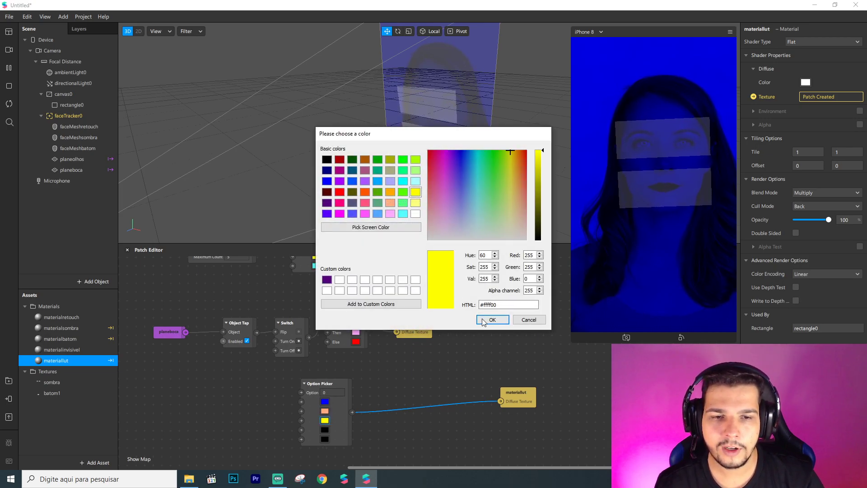
click(483, 321)
click(325, 429)
click(365, 192)
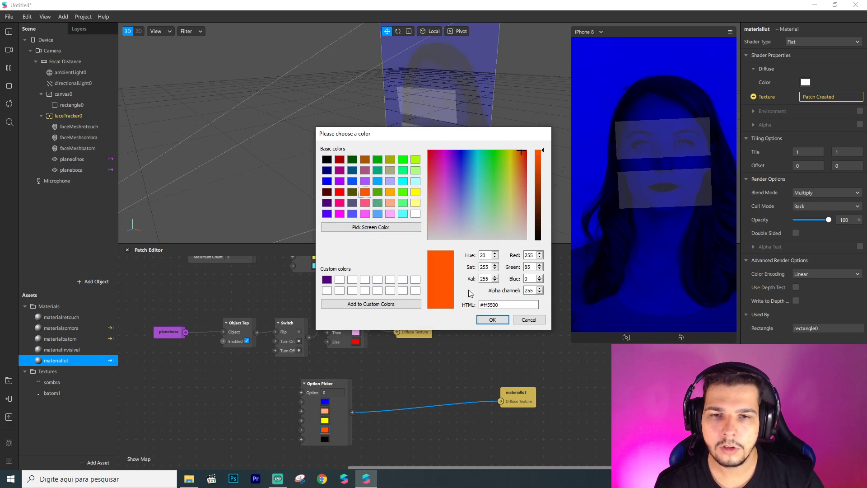
click(487, 320)
- Set the Option Picker's fifth colour to green and move the patch closer to materiallut
click(325, 439)
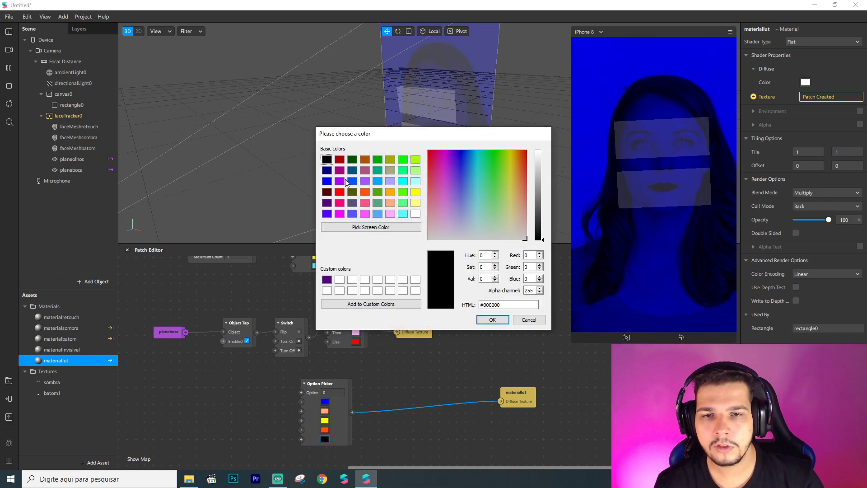
click(377, 160)
click(492, 320)
drag(333, 388, 402, 389)
- Preview the overlay colours by setting the Option Picker's option to 1, 2, 3 and 4 in turn
click(397, 394)
text(1)
key(Return)
click(396, 394)
text(2)
key(Return)
click(396, 394)
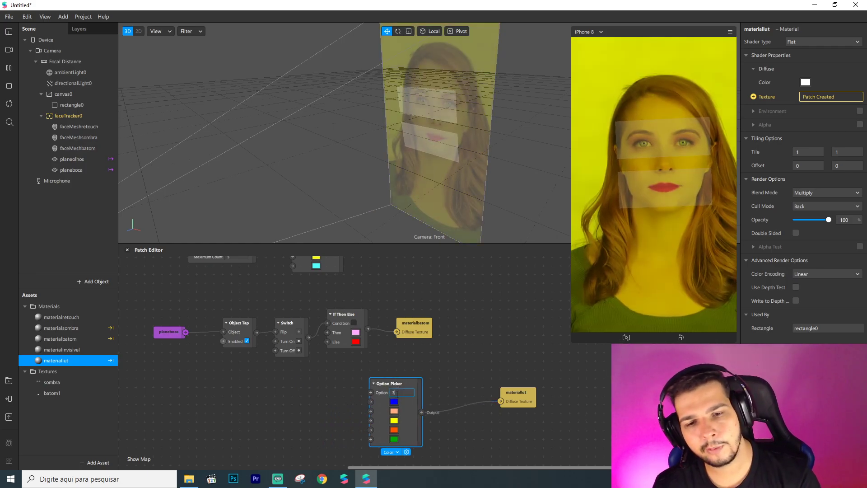
text(3)
key(Return)
text(4)
key(Return)
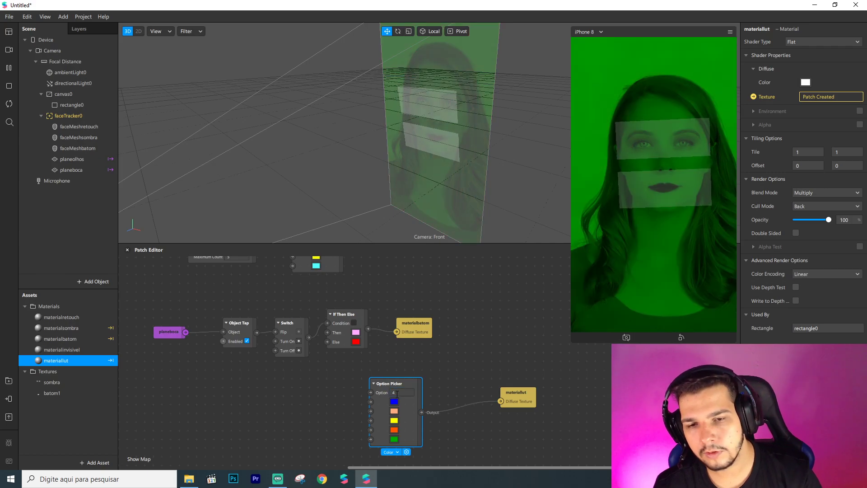
- Shift the Option Picker nearer to materiallut and add a Screen Tap patch in the space before it
drag(403, 383, 420, 383)
click(389, 354)
scroll(249, 406, down, 1)
double_click(249, 406)
text(scr)
key(Down)
key(Return)
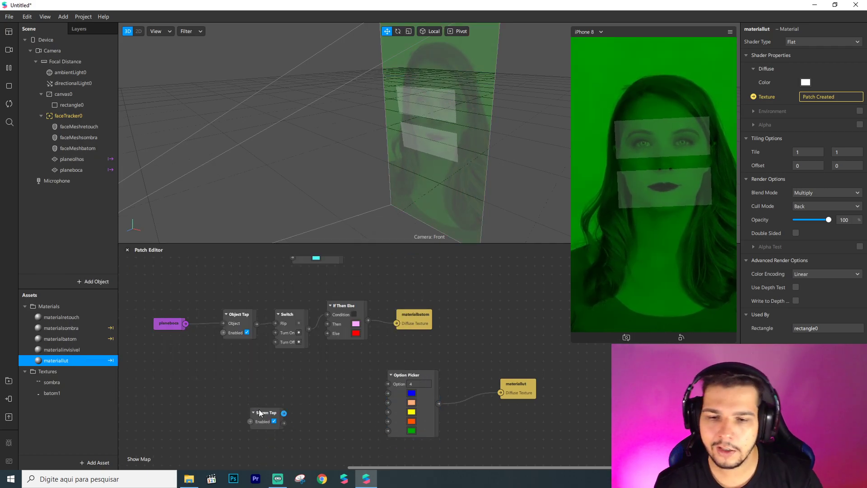
- Add a Counter patch increased by the Screen Tap and connect its count to the Option Picker's option
drag(258, 404, 288, 398)
text(cou)
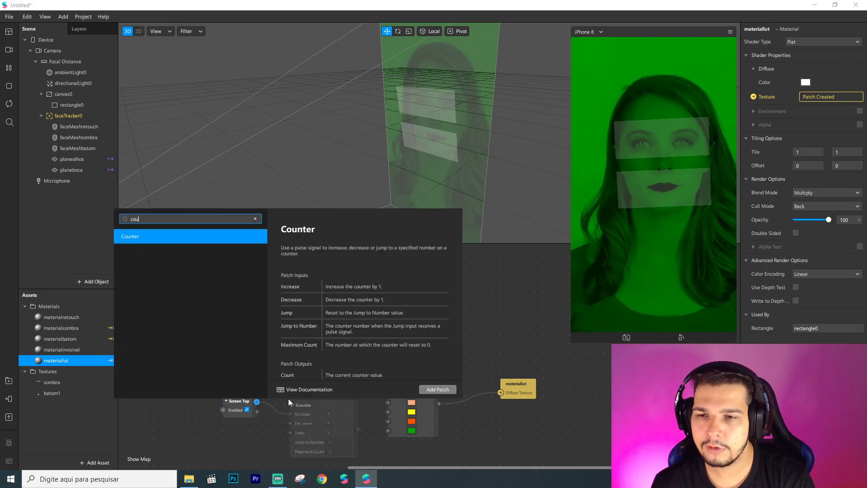
key(Return)
click(330, 405)
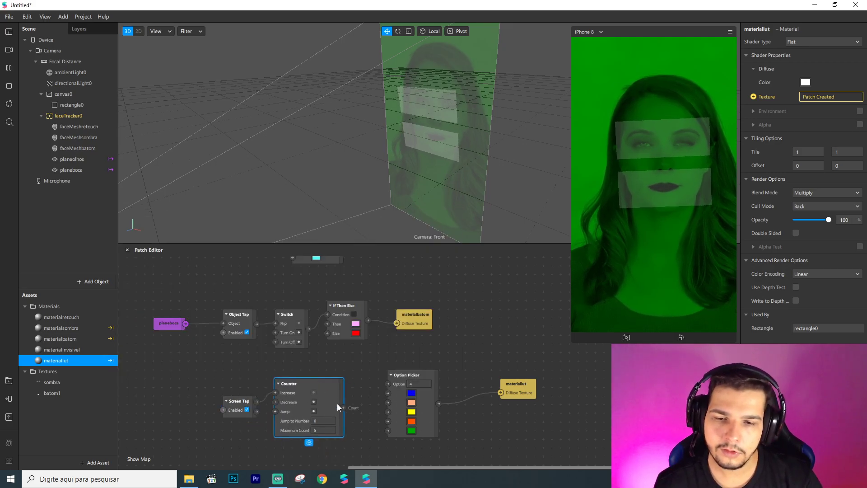
drag(343, 408, 387, 384)
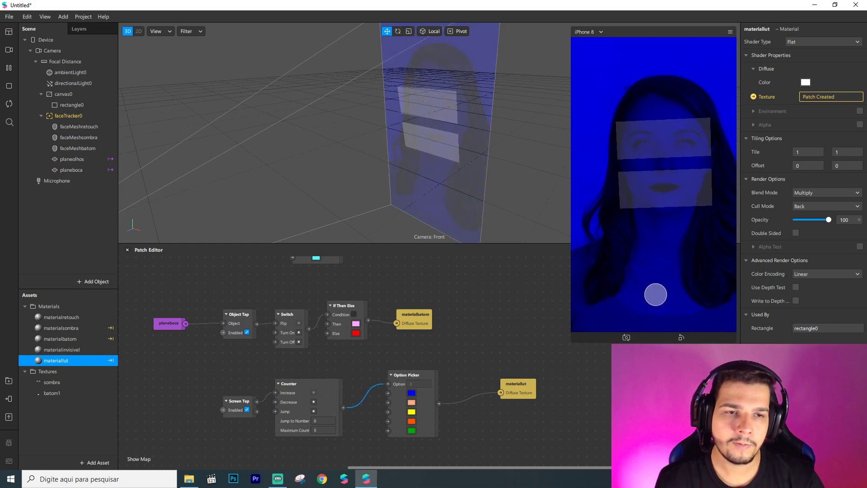
- Test the tap interaction in the preview on the background, mouth and eyes
click(658, 297)
click(686, 287)
click(706, 72)
click(706, 74)
click(706, 74)
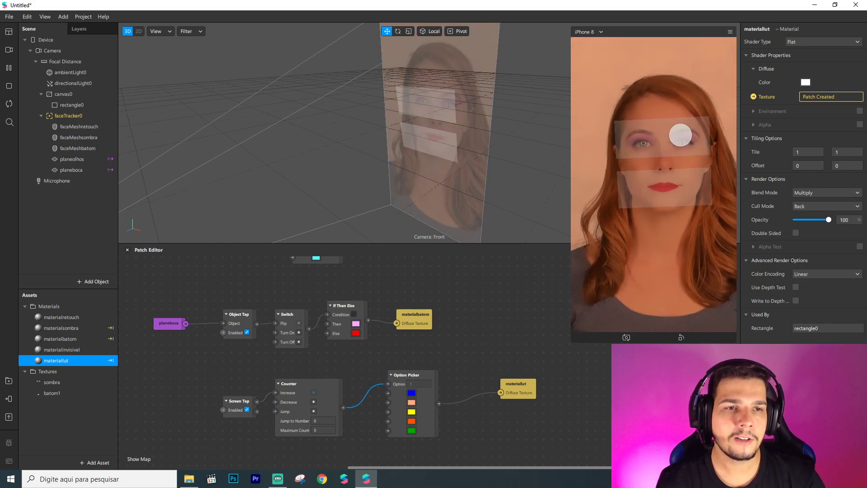
click(685, 192)
click(690, 191)
click(687, 135)
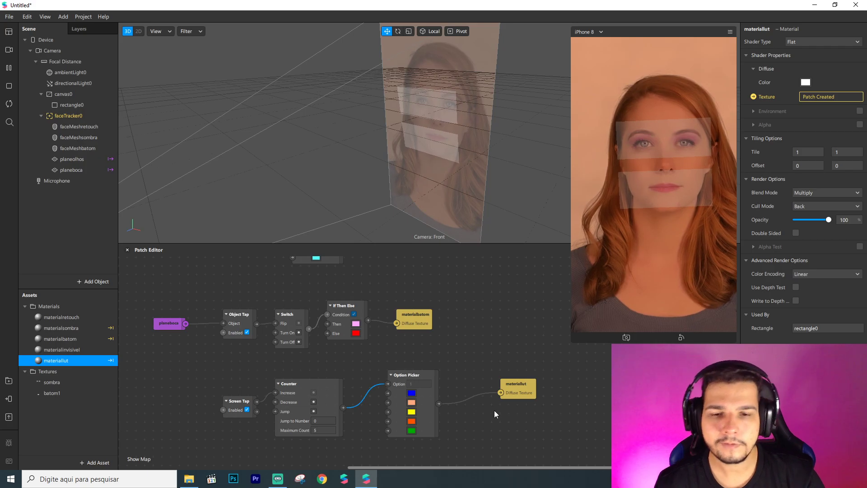
- Add a Vector 3 Unpack patch fed by the Option Picker's output and move materiallut further away to make room
drag(512, 387, 654, 389)
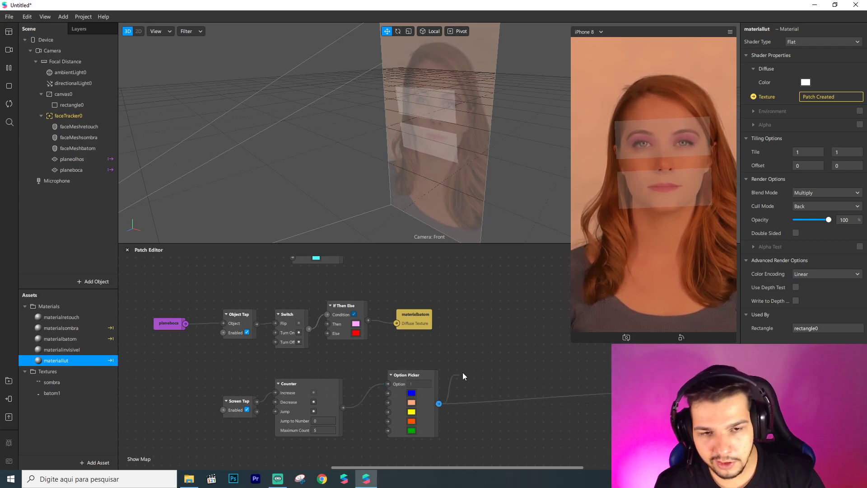
drag(462, 374, 466, 369)
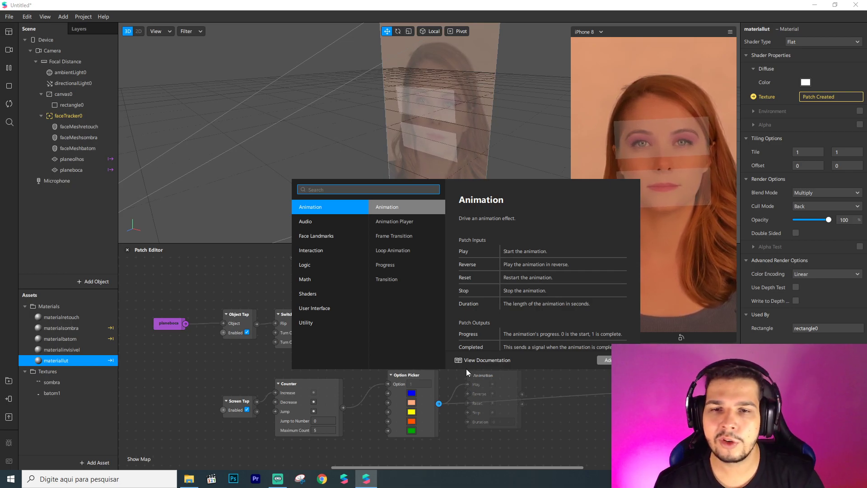
text(unpack)
key(Return)
drag(486, 368, 480, 361)
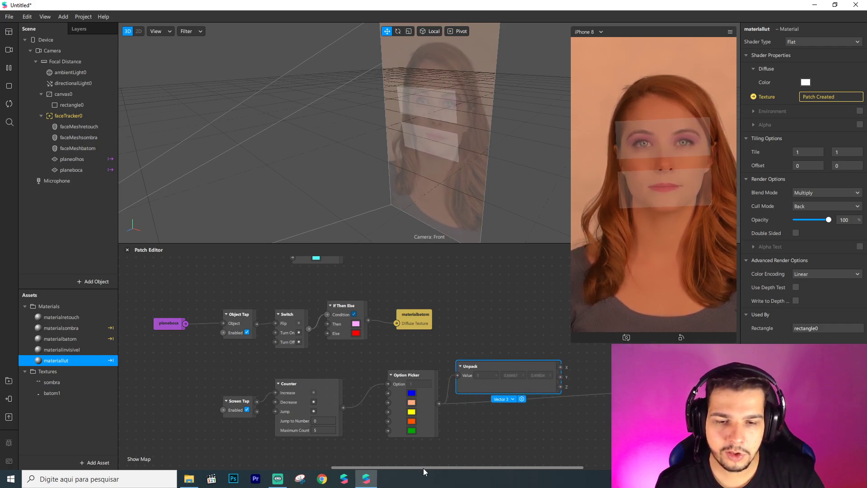
drag(424, 468, 477, 468)
drag(522, 384, 582, 384)
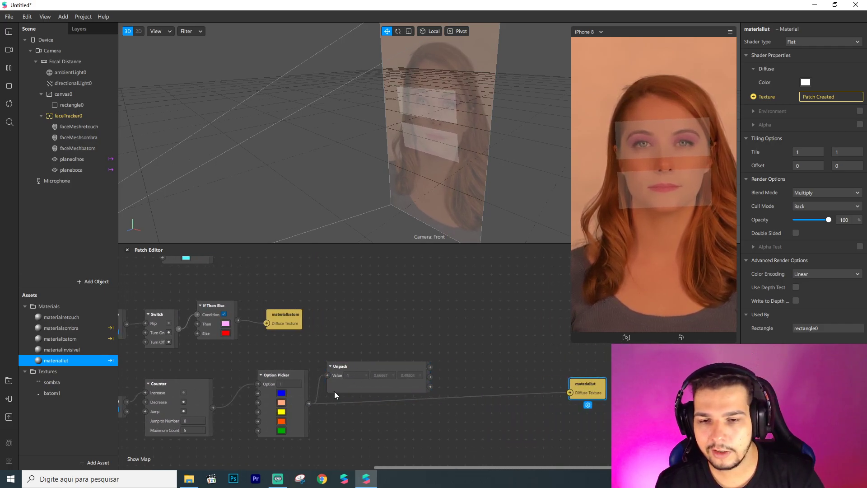
- Add a Pack patch set to Vector 4 and wire Unpack's three outputs through it into materiallut's diffuse texture
double_click(449, 365)
text(pac)
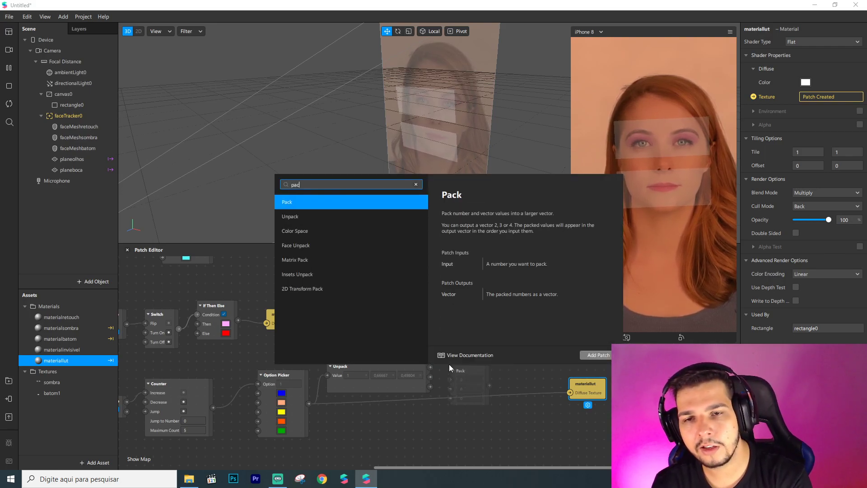
key(Return)
click(473, 371)
click(479, 398)
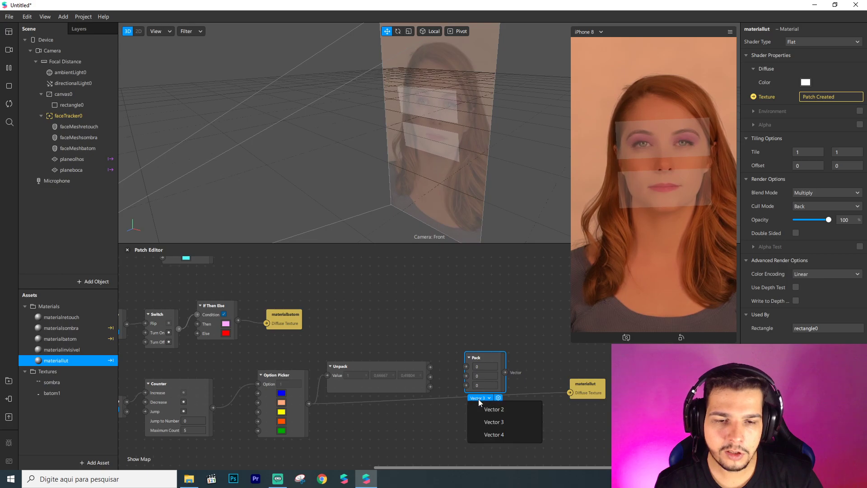
click(495, 434)
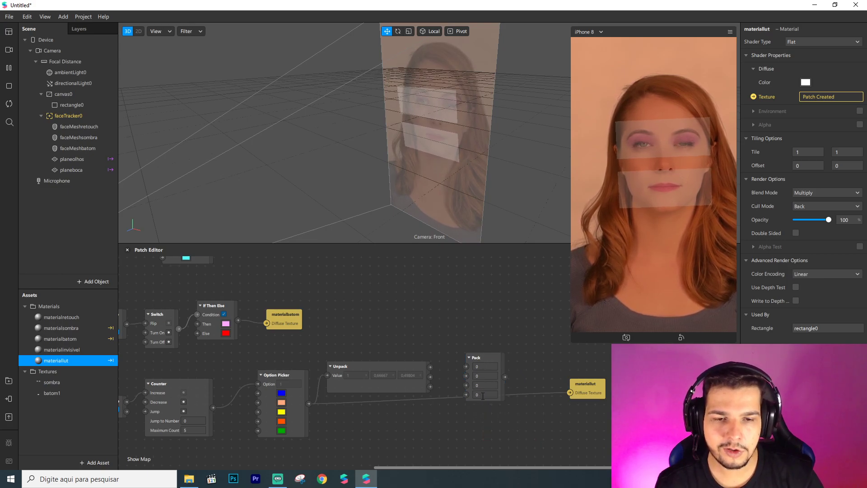
drag(485, 358, 570, 393)
drag(430, 367, 461, 394)
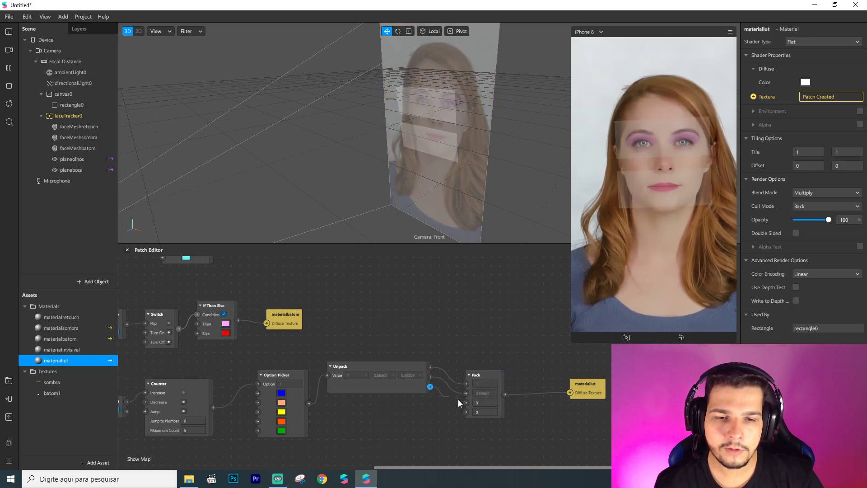
- Try 0.2, 0.5 and 1 as Pack's fourth value and switch the overlay colour in the preview
click(481, 412)
text(0.2)
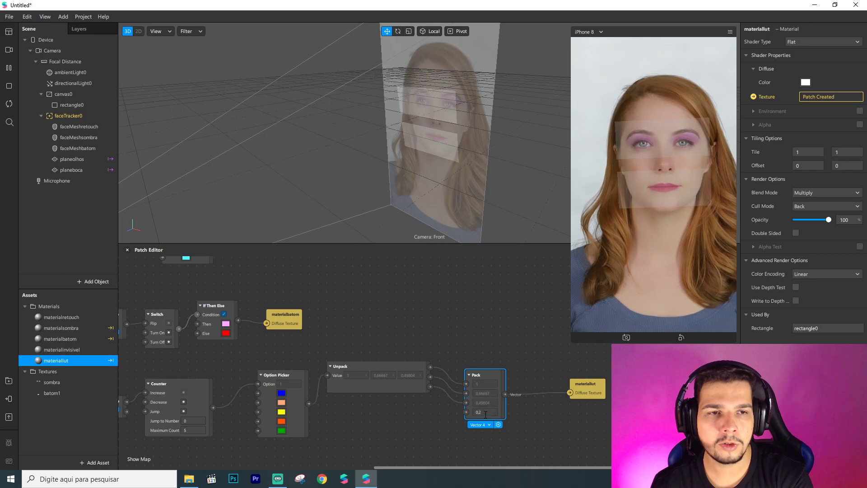
click(486, 415)
key(BackSpace)
text(5)
key(Return)
click(486, 415)
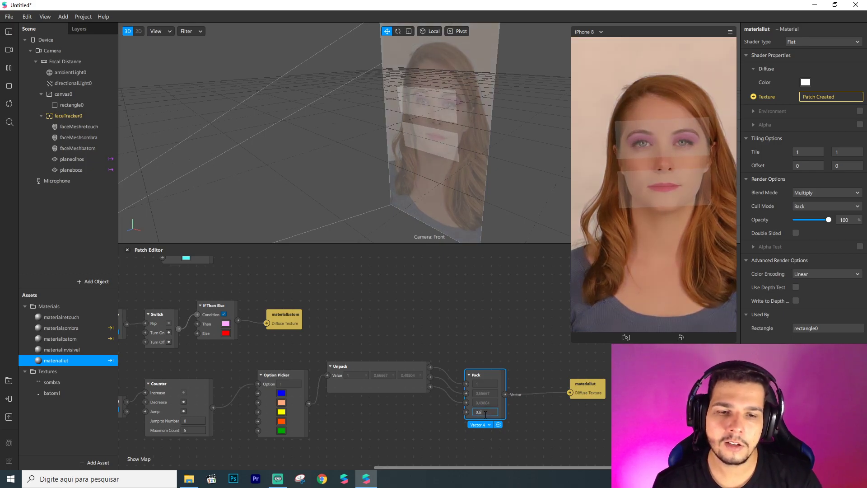
text(1)
key(Return)
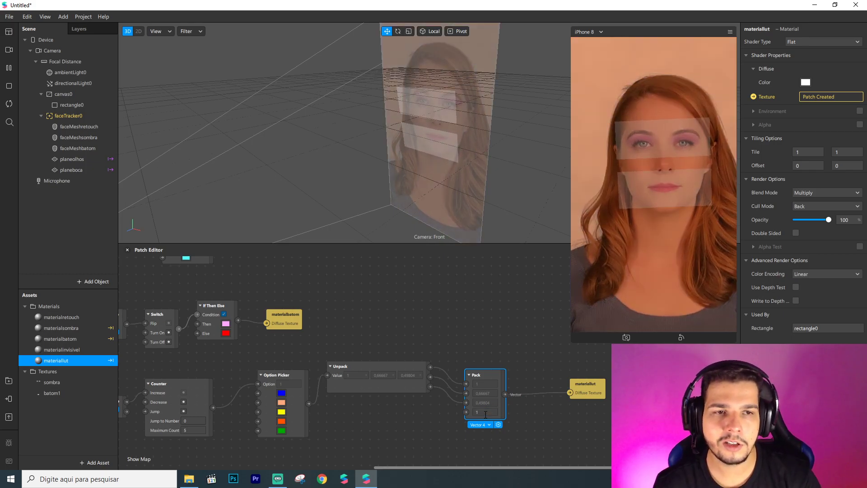
click(643, 282)
- Try 0 as Pack's fourth value and set it to 0.3
click(486, 413)
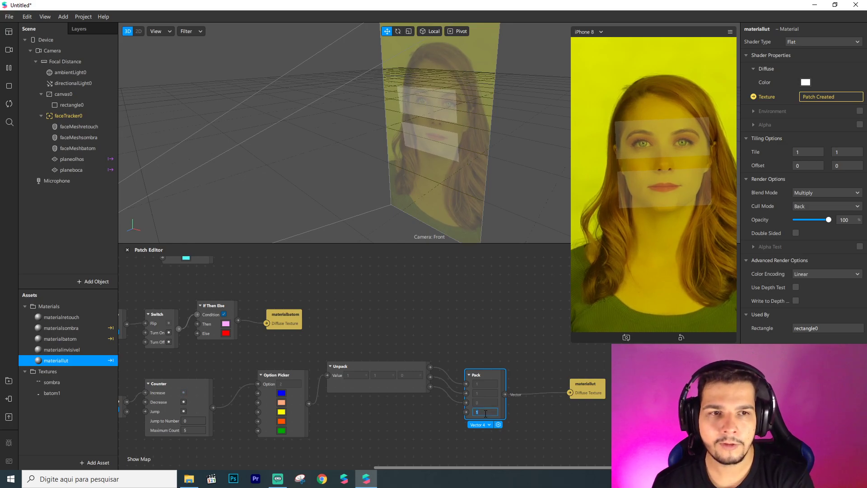
text(0)
key(Return)
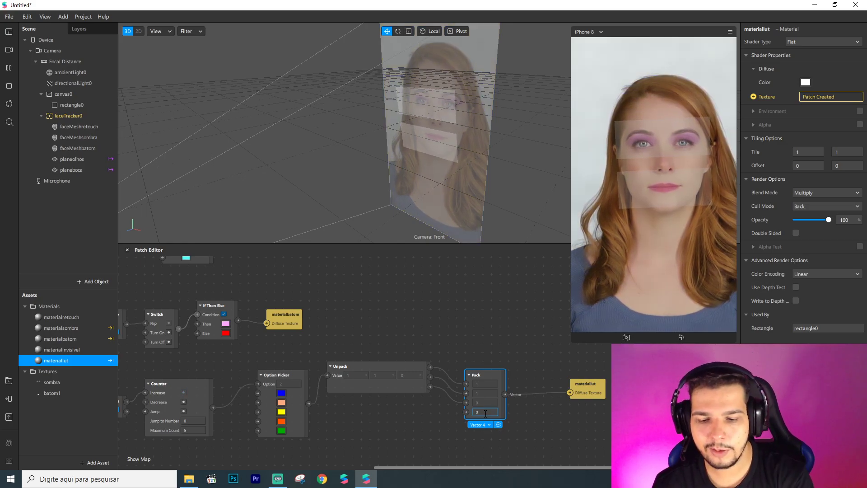
text(.3)
key(Return)
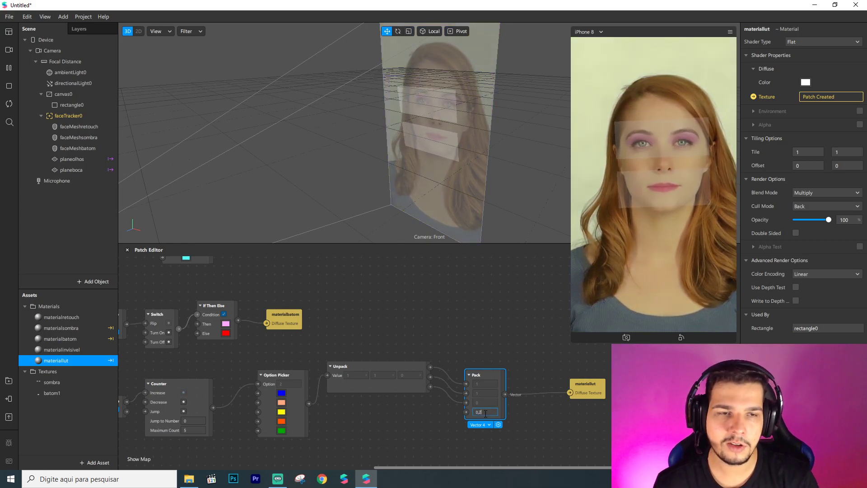
- Cycle through the softened overlay colours by tapping the preview
click(692, 277)
click(689, 276)
click(682, 275)
click(683, 275)
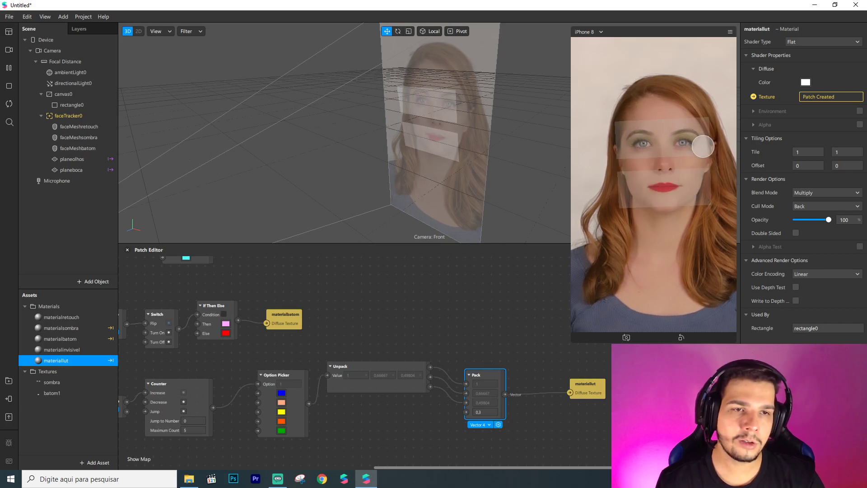
- Set the opacity of materialinvisivel to 0% to hide the face planes
click(79, 351)
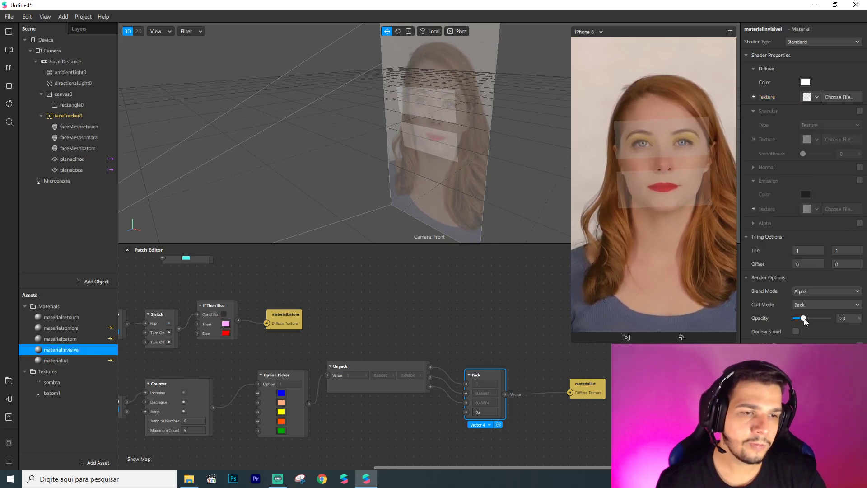
drag(805, 321, 761, 323)
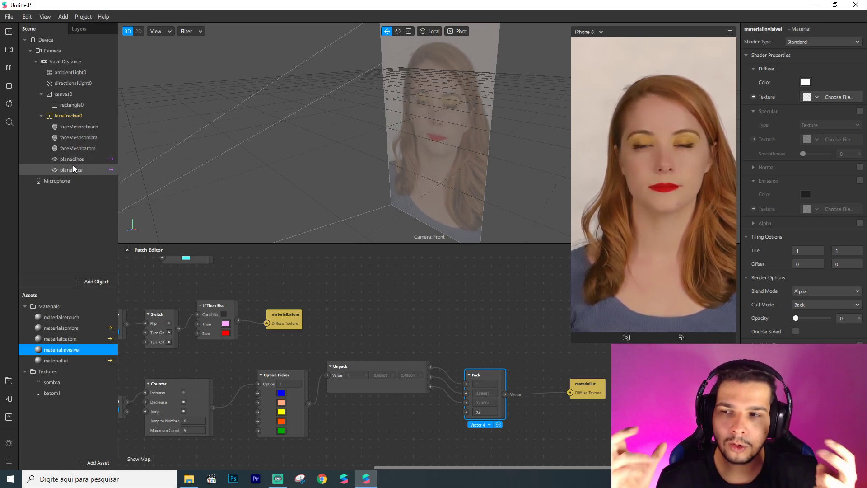
- Test the finished tap areas in the preview on the eyes, the mouth and many spots outside the face
click(700, 138)
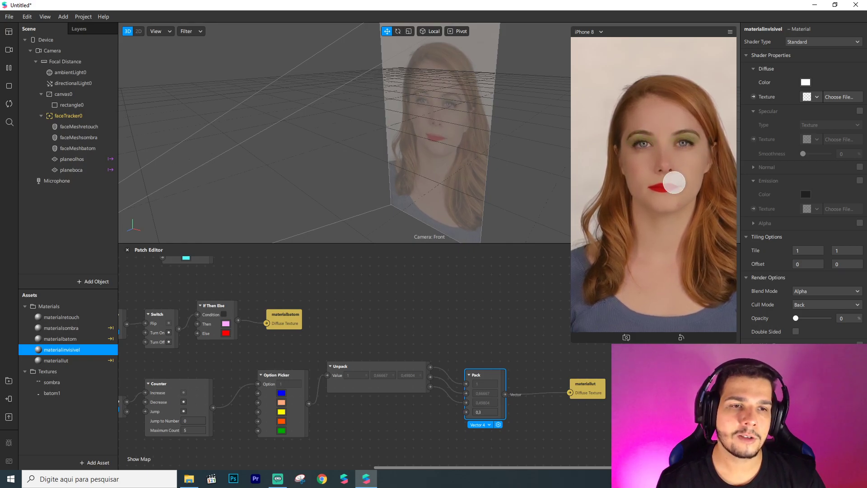
click(675, 276)
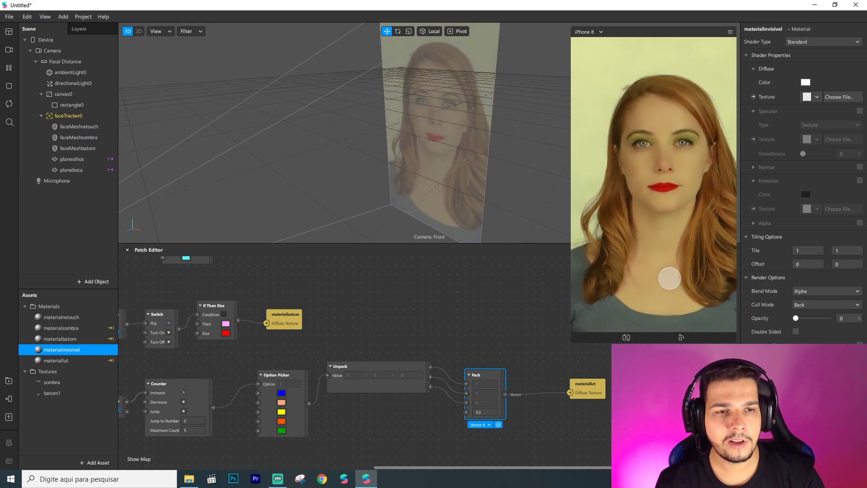
click(618, 281)
click(620, 280)
click(621, 95)
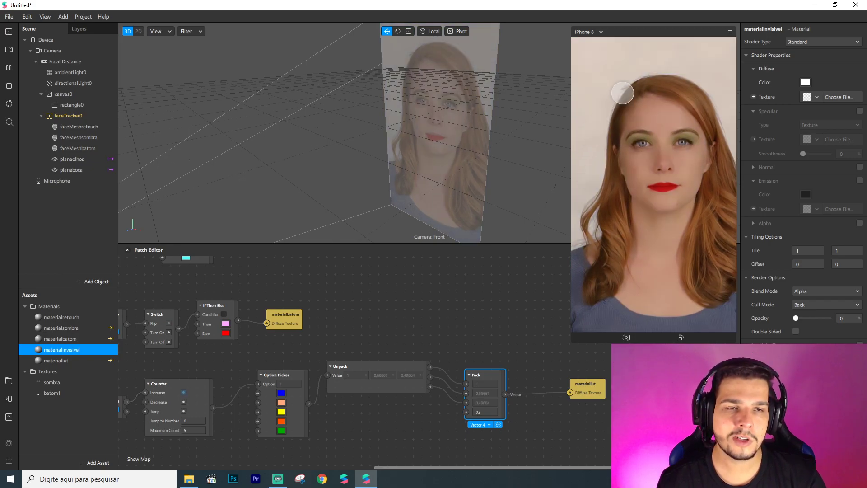
click(671, 262)
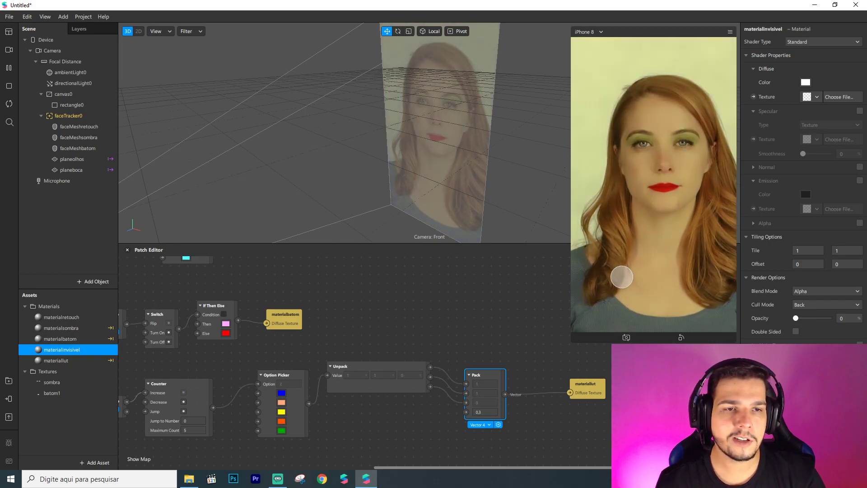
click(624, 279)
click(604, 76)
click(649, 52)
click(724, 104)
click(636, 277)
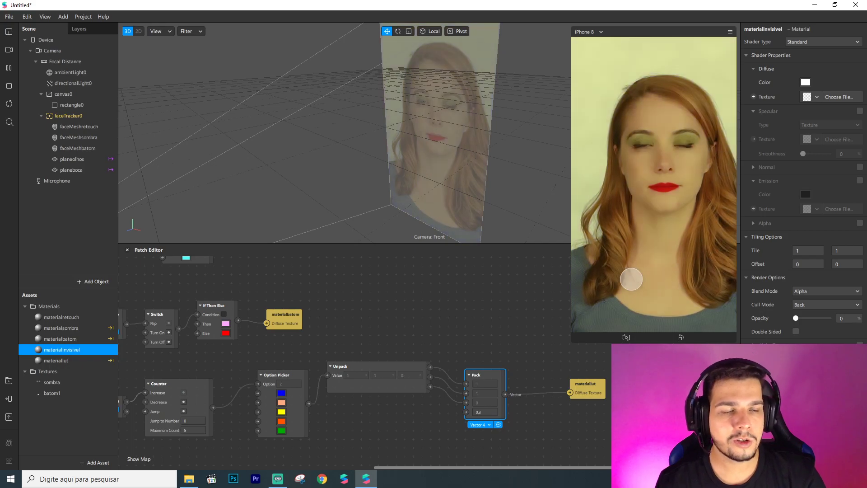
click(625, 277)
click(609, 131)
click(646, 60)
click(582, 229)
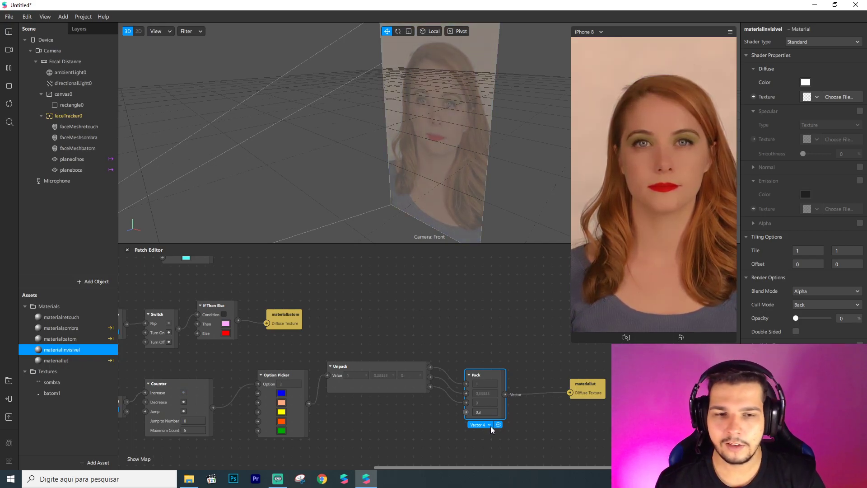
- Move materiallut beside the Pack patch and remove Facebook from the project's platforms to allow the Slider UI patch
drag(584, 382, 532, 382)
click(457, 465)
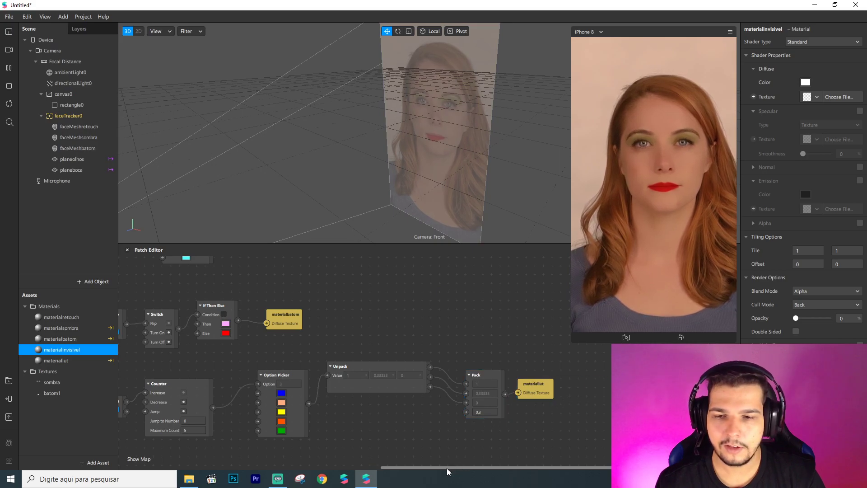
double_click(378, 436)
text(slider)
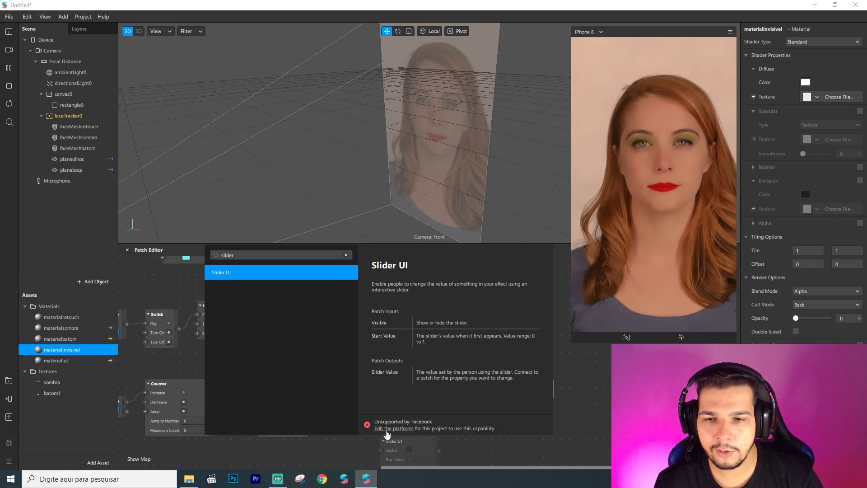
click(387, 428)
click(370, 171)
click(573, 335)
- Add a visible Slider UI patch with a start value of 0.3 and connect its slider value to the Pack patch's fourth input
double_click(393, 432)
text(slider)
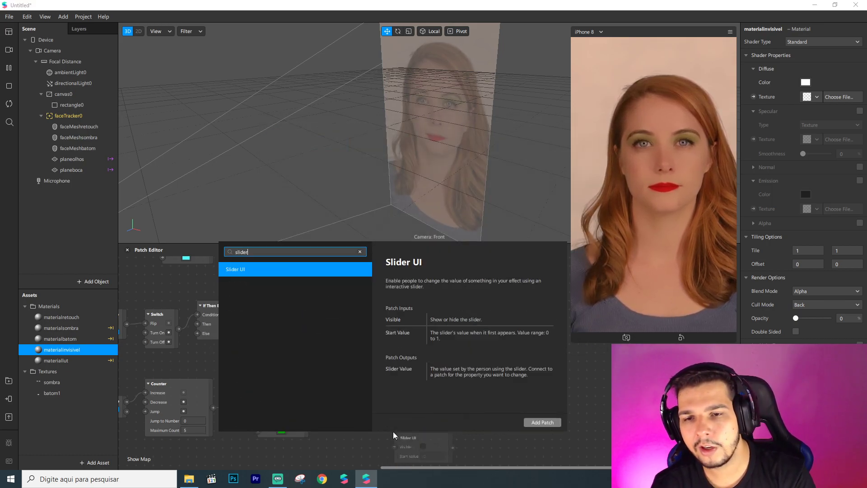
key(Return)
click(415, 445)
text(.3)
key(Return)
drag(439, 436, 412, 422)
click(416, 427)
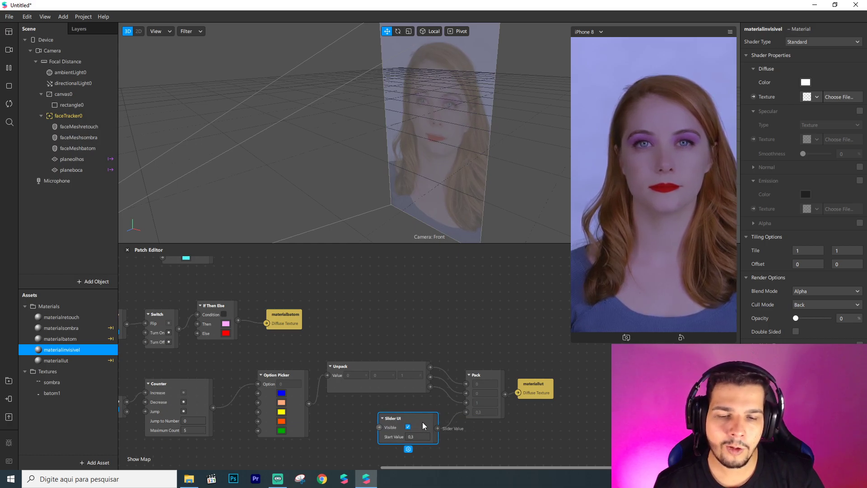
- Tidy the colour overlay graph by realigning the Pack, materiallut, Unpack, Option Picker and Slider UI patches
drag(490, 373, 490, 346)
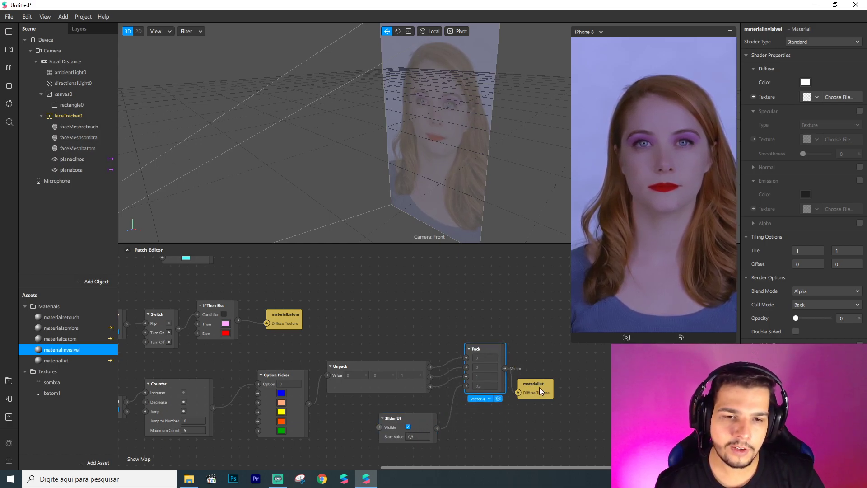
drag(538, 386, 564, 370)
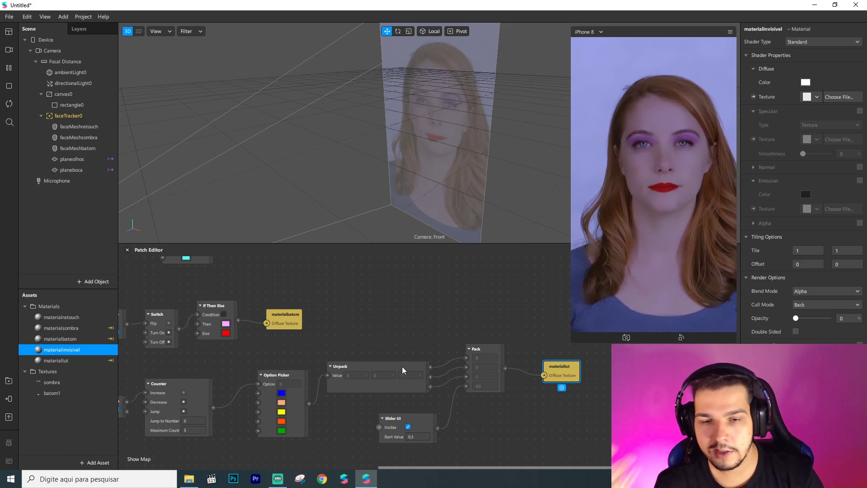
drag(402, 366, 404, 337)
drag(292, 373, 292, 364)
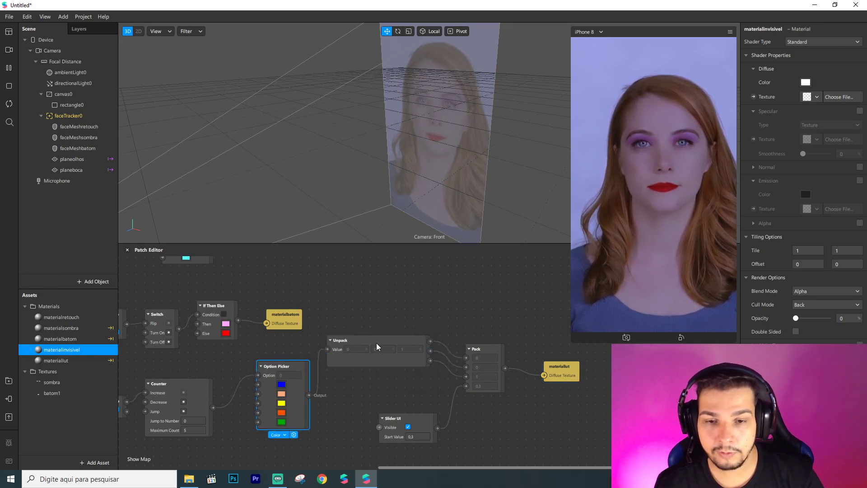
drag(377, 342, 380, 361)
click(301, 386)
drag(391, 415, 382, 413)
click(458, 418)
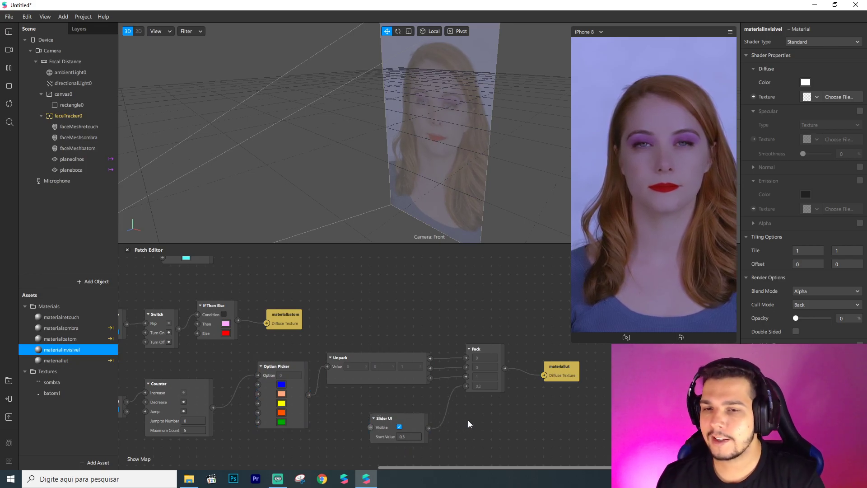
drag(472, 467, 429, 462)
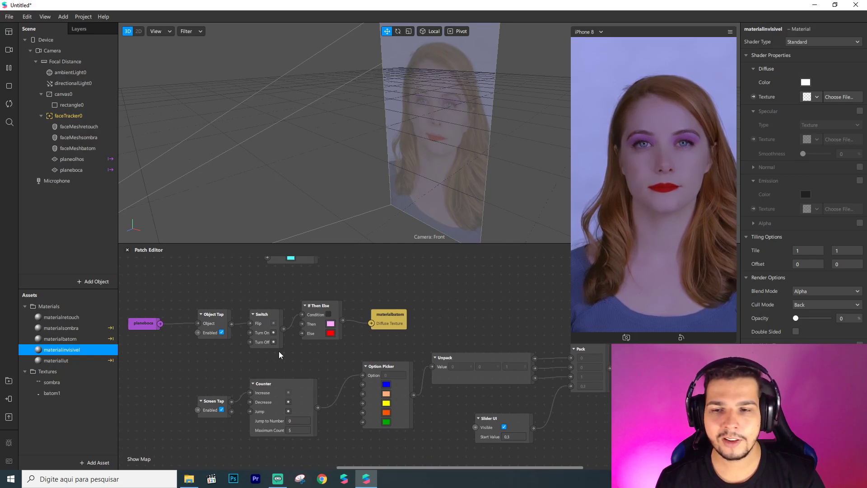
ctrl+scroll(278, 348, down, 1)
scroll(275, 336, up, 1)
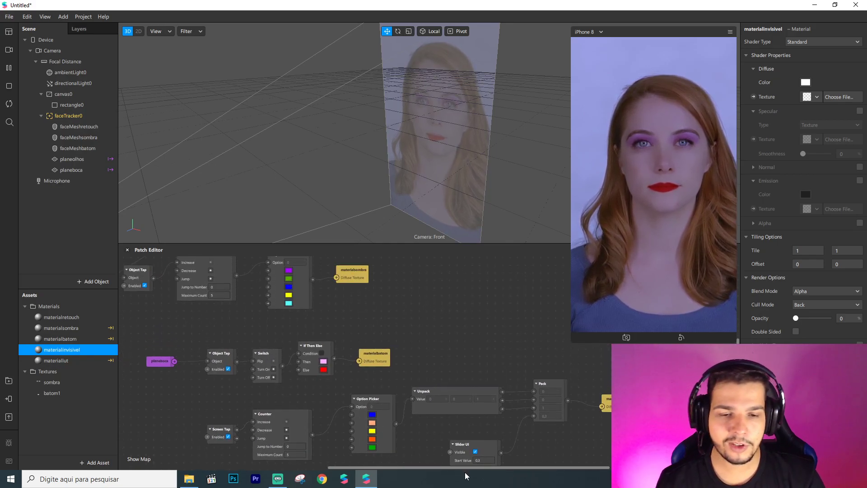
drag(454, 467, 398, 461)
scroll(413, 424, up, 3)
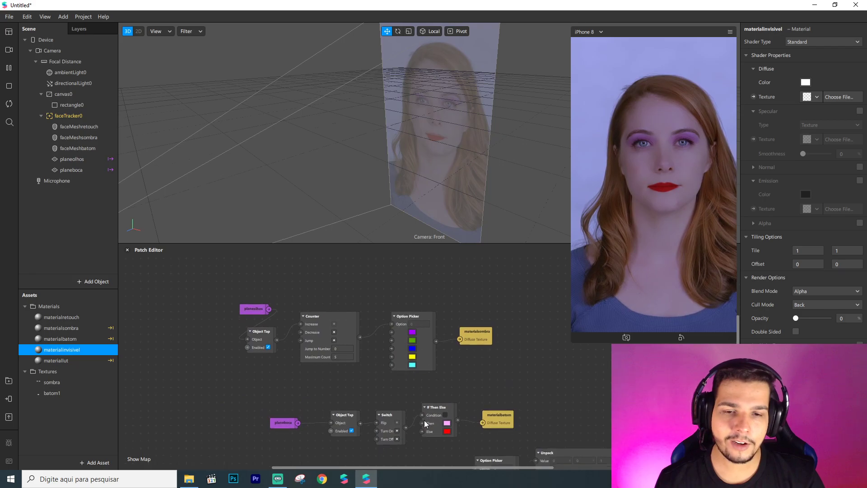